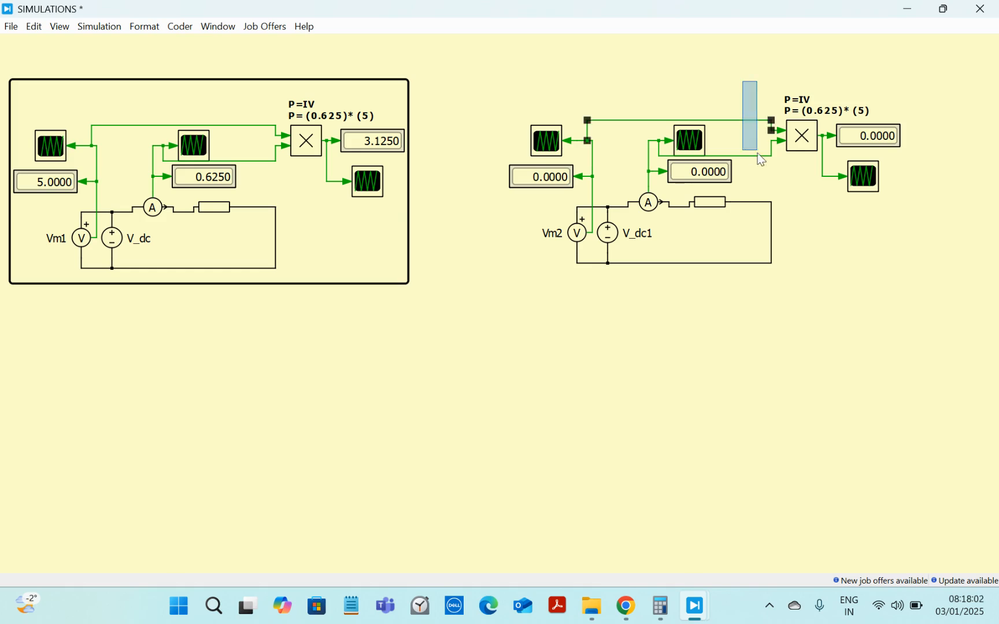
Step: Delete the two scopes and the signal lines feeding the multiplier in the second circuit
key("Delete")
left_click(689, 142)
key("Delete")
left_click_drag(586, 116, 540, 152)
key("Delete")
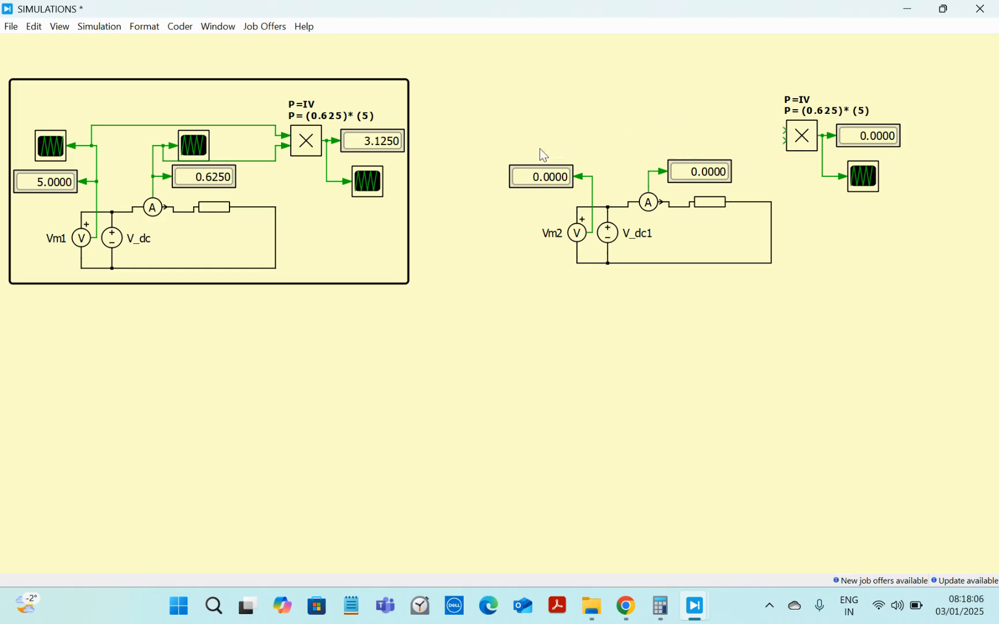
Step: Hide the name label of the second circuit's DC voltage source
left_click_drag(699, 171, 690, 167)
left_click(710, 206)
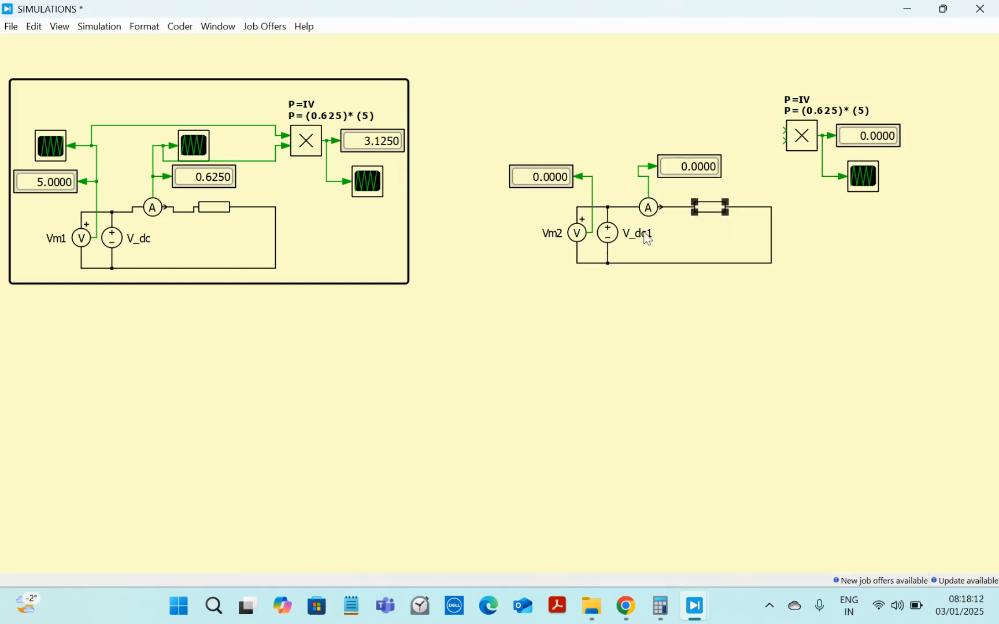
left_click(615, 236)
right_click(616, 237)
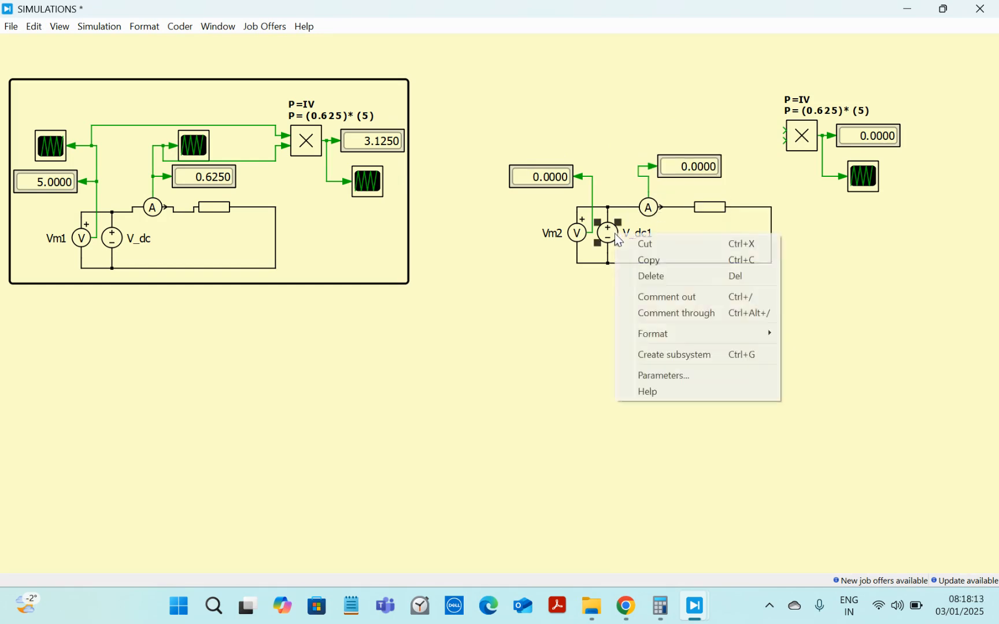
mouse_move(701, 334)
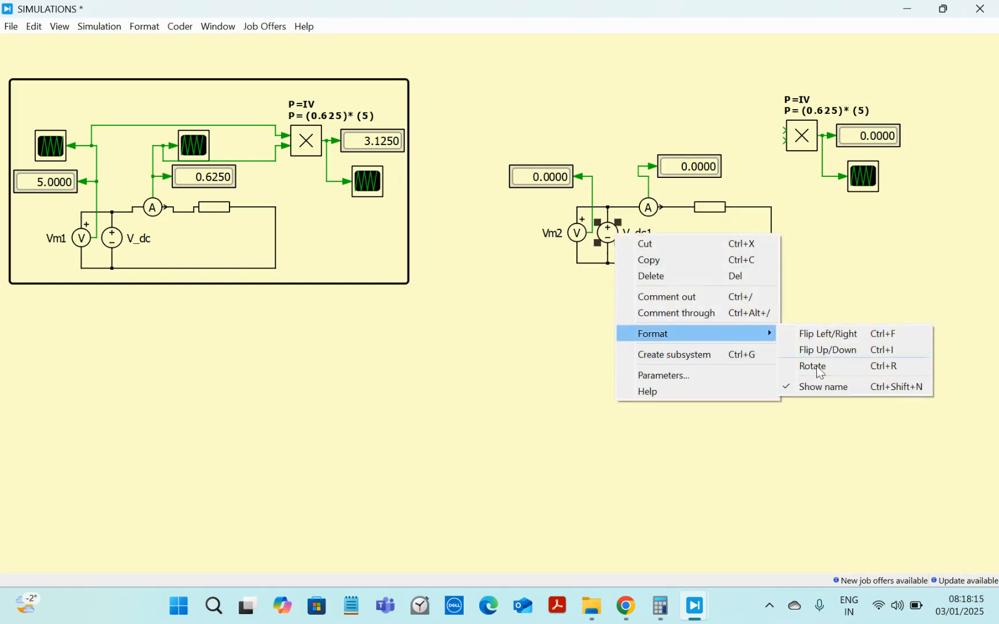
left_click(840, 388)
Step: Hide the name label of the second circuit's voltmeter
right_click(577, 230)
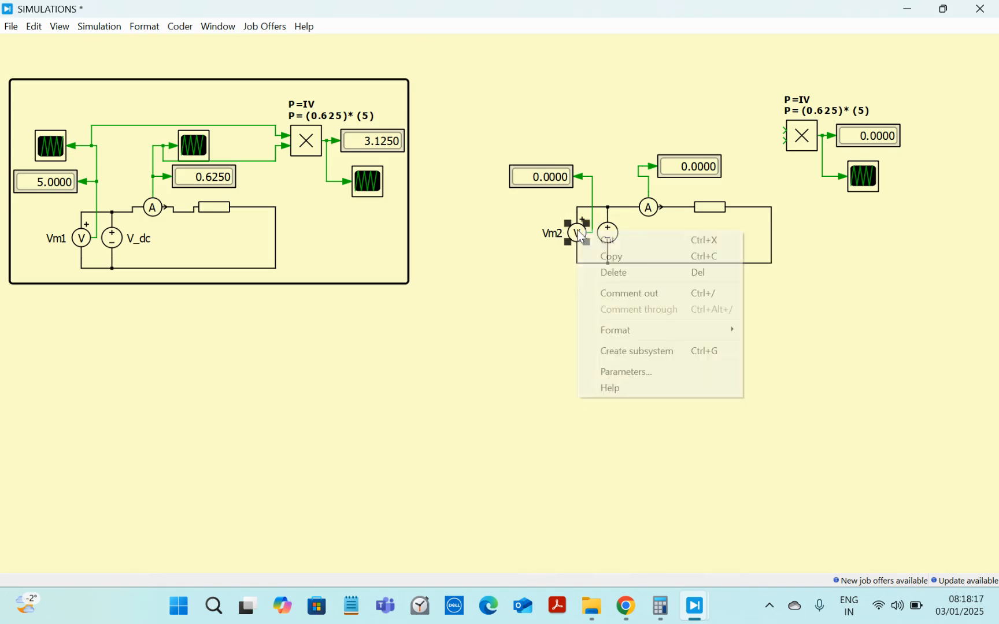
mouse_move(702, 341)
left_click(785, 384)
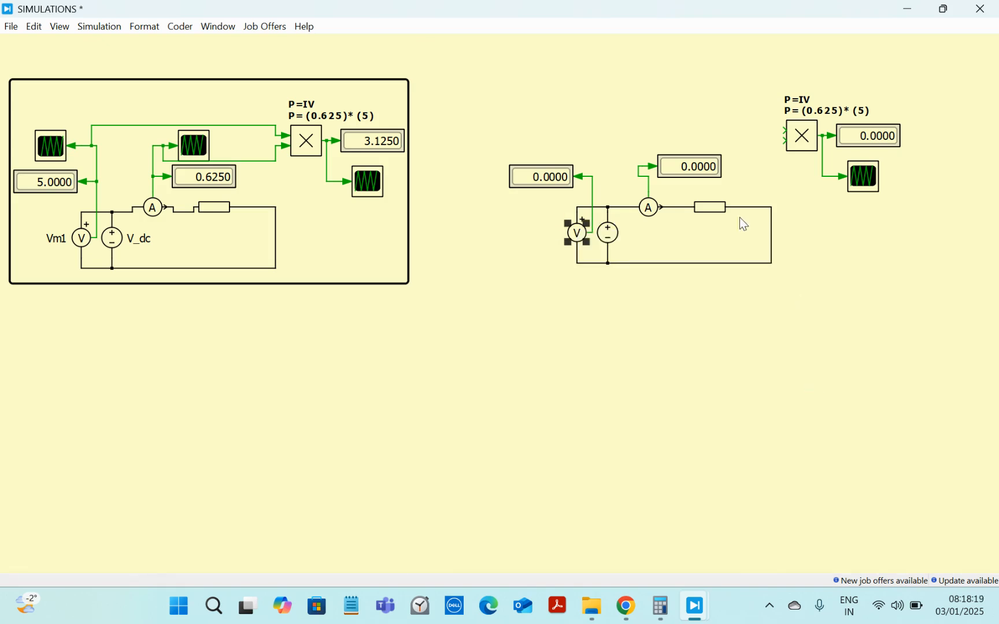
Step: Rotate the current display to vertical and place it directly above the ammeter
left_click_drag(681, 172, 679, 59)
key("ctrl+r")
key("ctrl+r")
key("ctrl+r")
left_click_drag(674, 223, 663, 184)
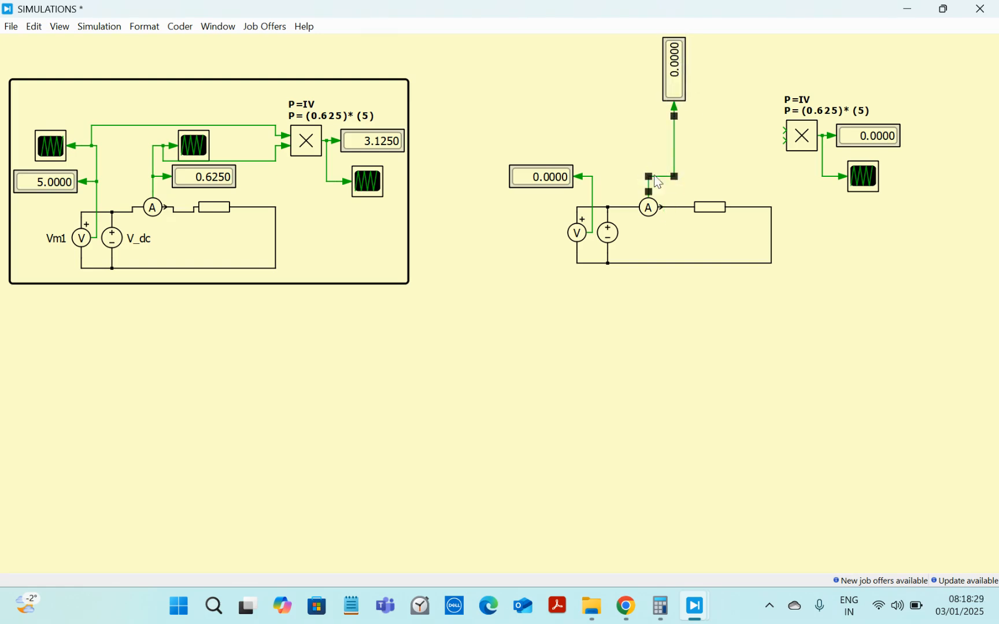
left_click_drag(681, 74, 656, 145)
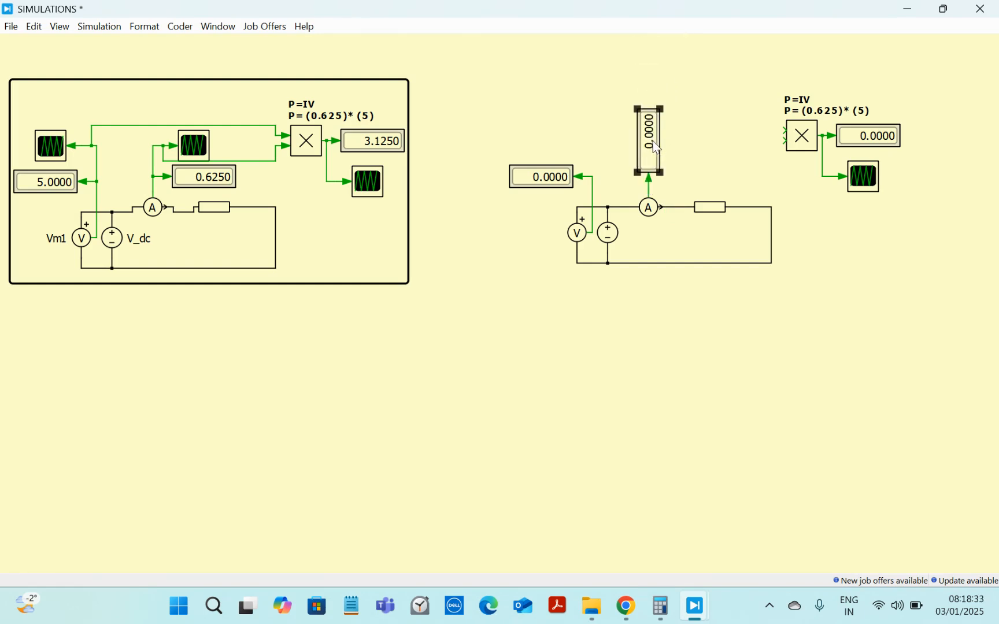
Step: Move the voltage display below the voltmeter and add the text label Vdc under it
left_click_drag(547, 185, 547, 278)
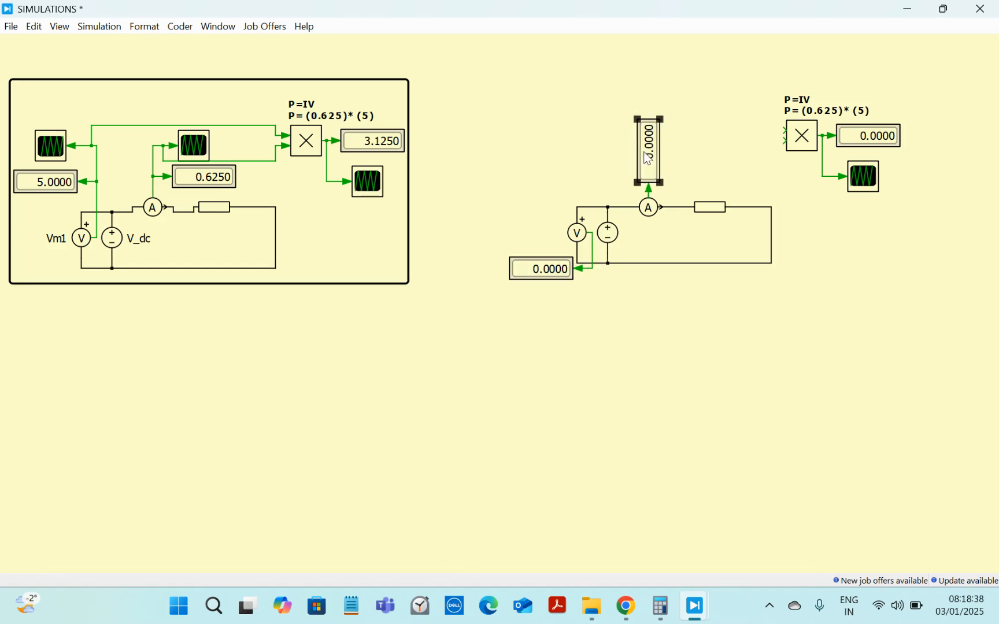
double_click(547, 287)
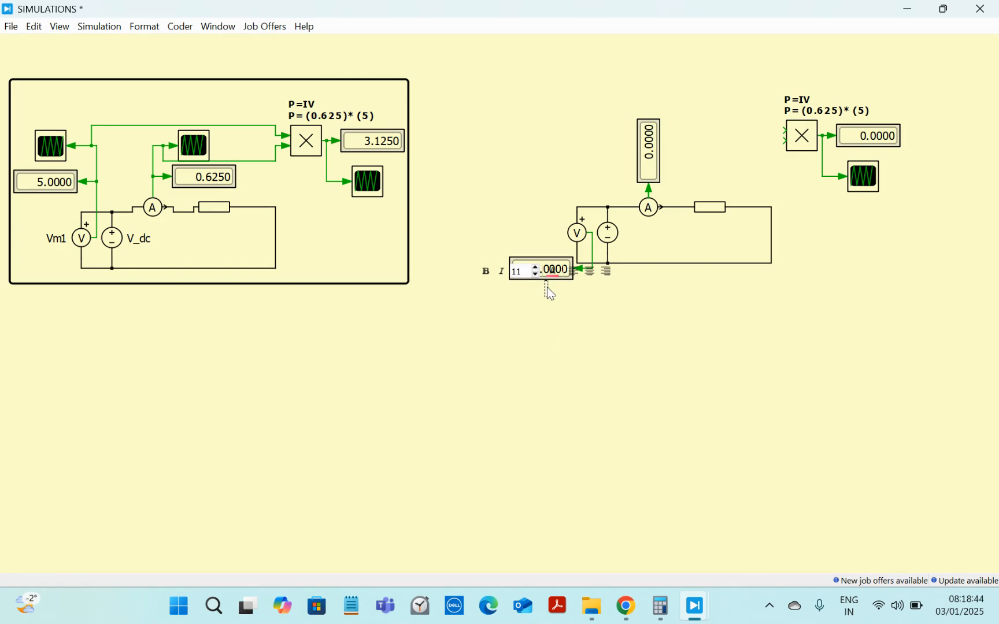
type("Vdc")
left_click(615, 328)
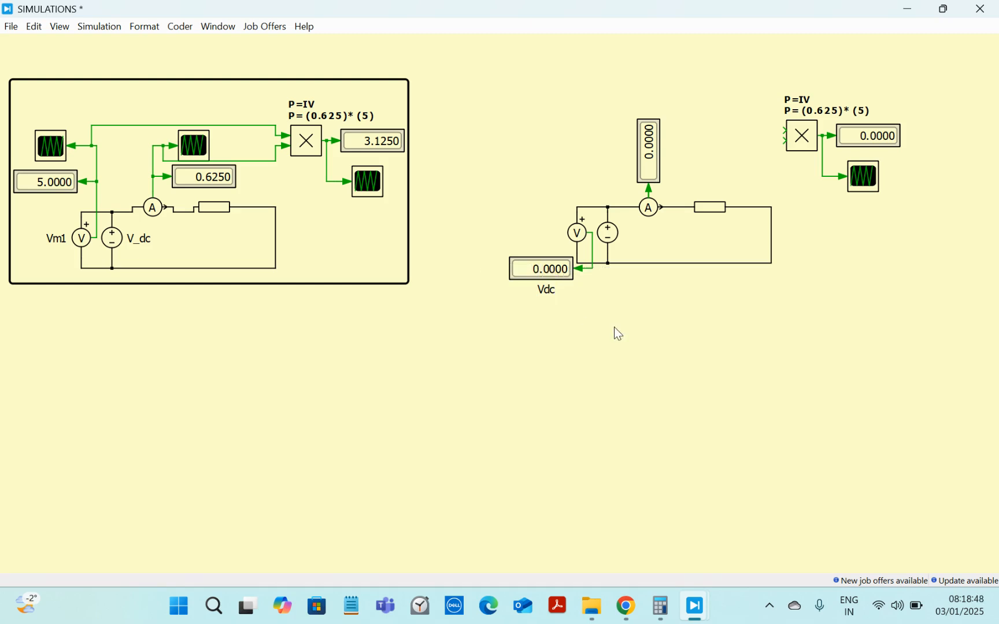
Step: Add the text label I beside the vertical current display
left_click(549, 296)
double_click(629, 163)
type("A")
key("BackSpace")
type("I")
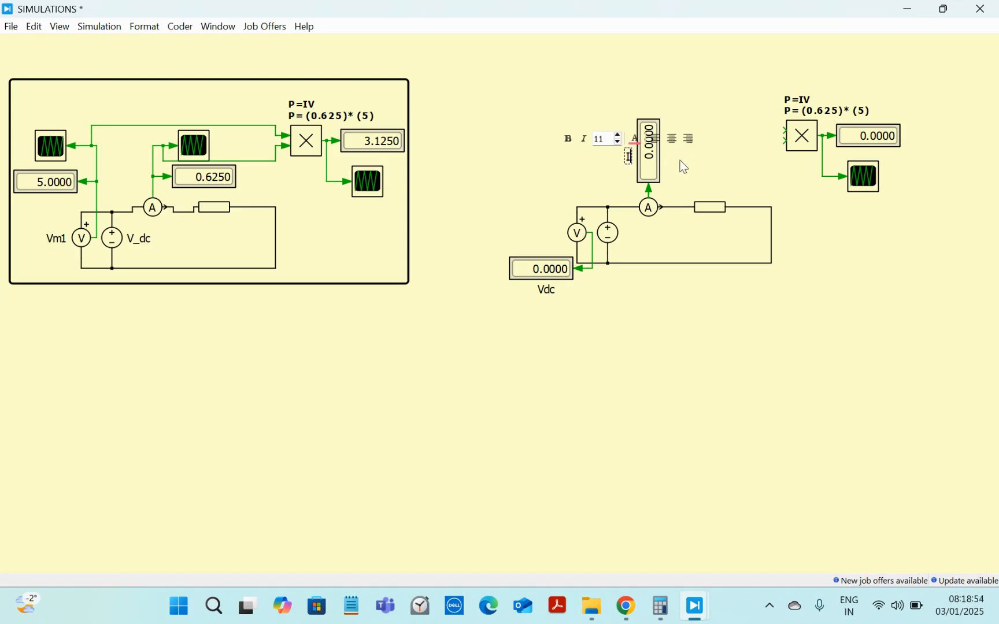
left_click(688, 175)
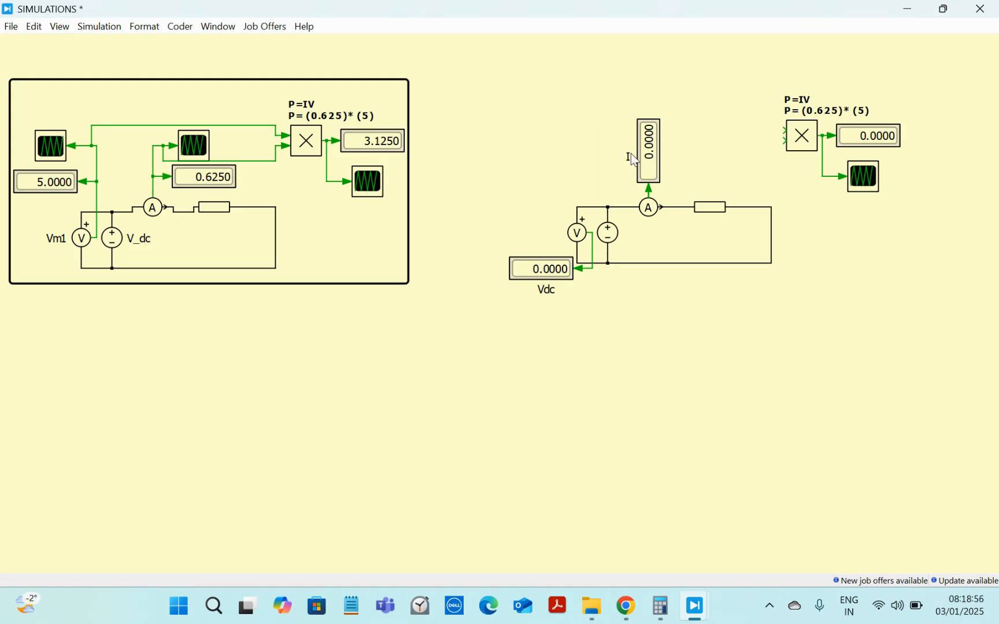
Step: Add the text label R: 8 Ohms under the resistor
double_click(703, 218)
type("R:")
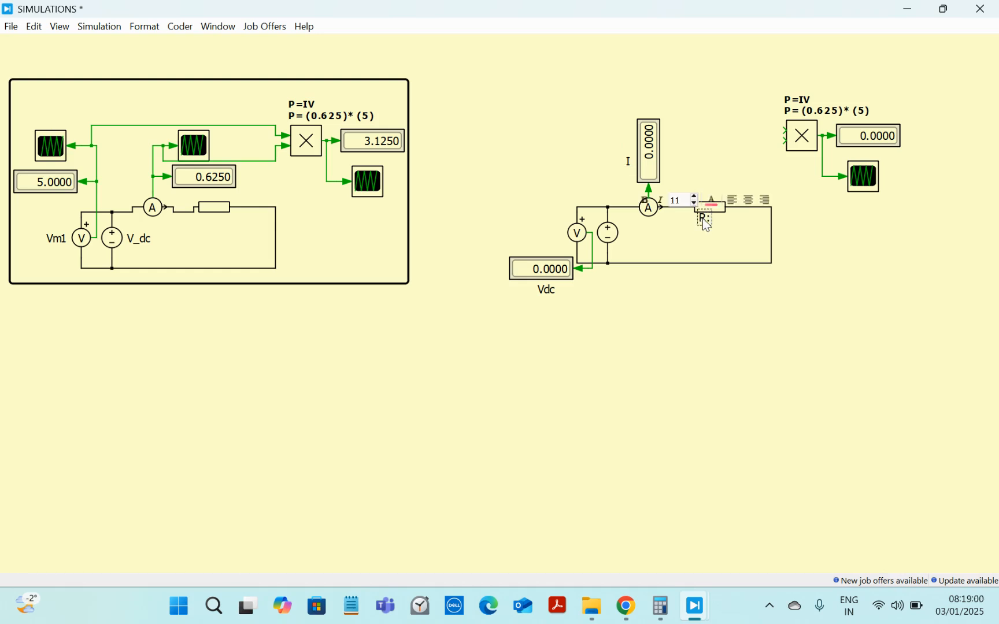
type(" 8Ohms")
key("Return")
Step: Make the R in the resistor label bold
left_click(737, 229)
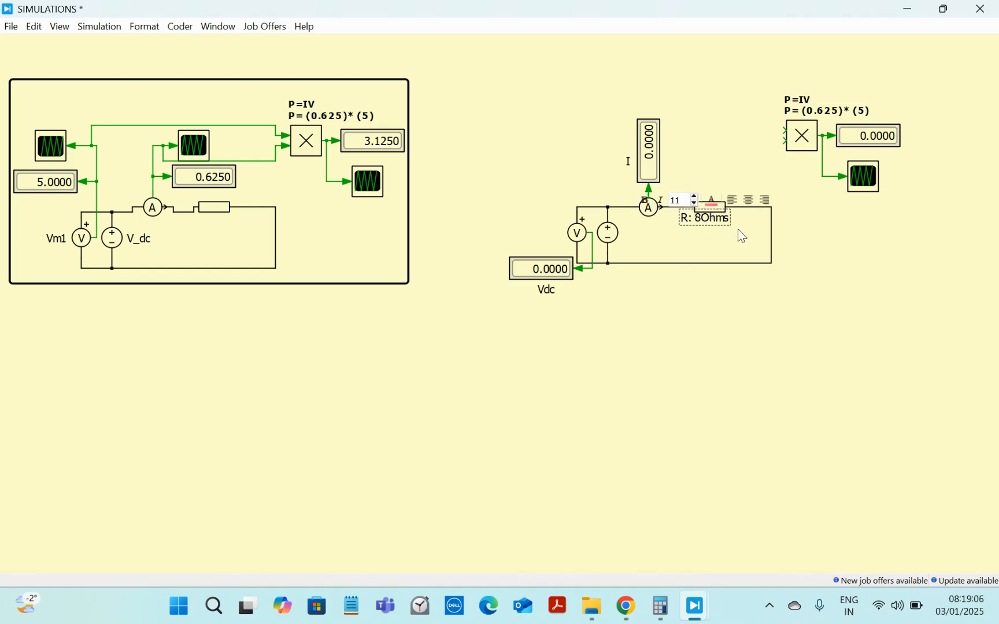
double_click(707, 225)
left_click(701, 219)
left_click(710, 241)
left_click_drag(716, 224, 683, 224)
double_click(720, 224)
key("ctrl+b")
left_click(782, 240)
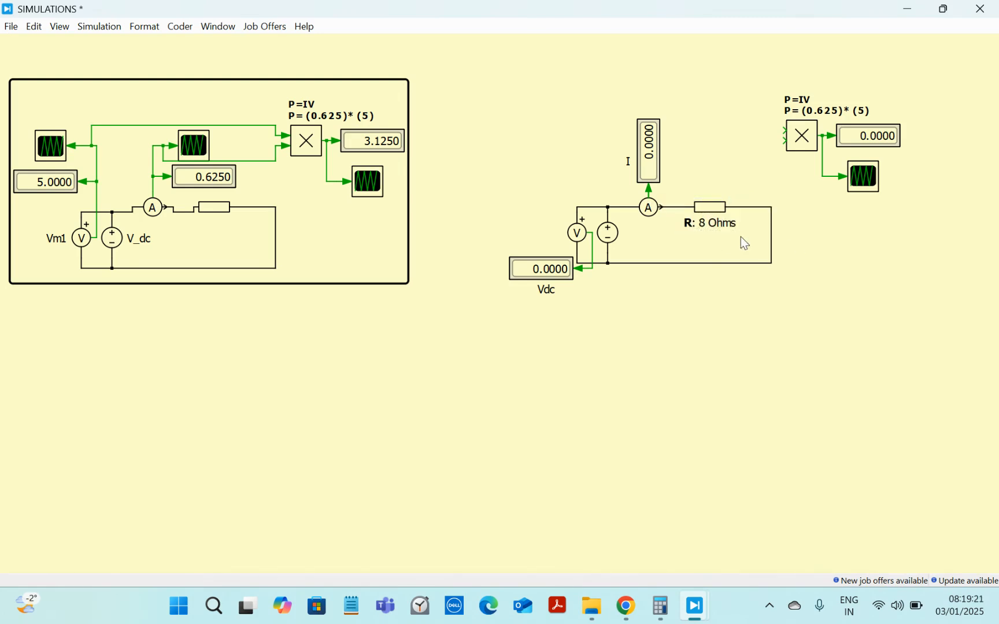
Step: Set the resistor label's font size to 8 and colour it dark red
double_click(719, 225)
left_click(698, 209)
left_click(698, 209)
left_click(699, 211)
left_click(699, 212)
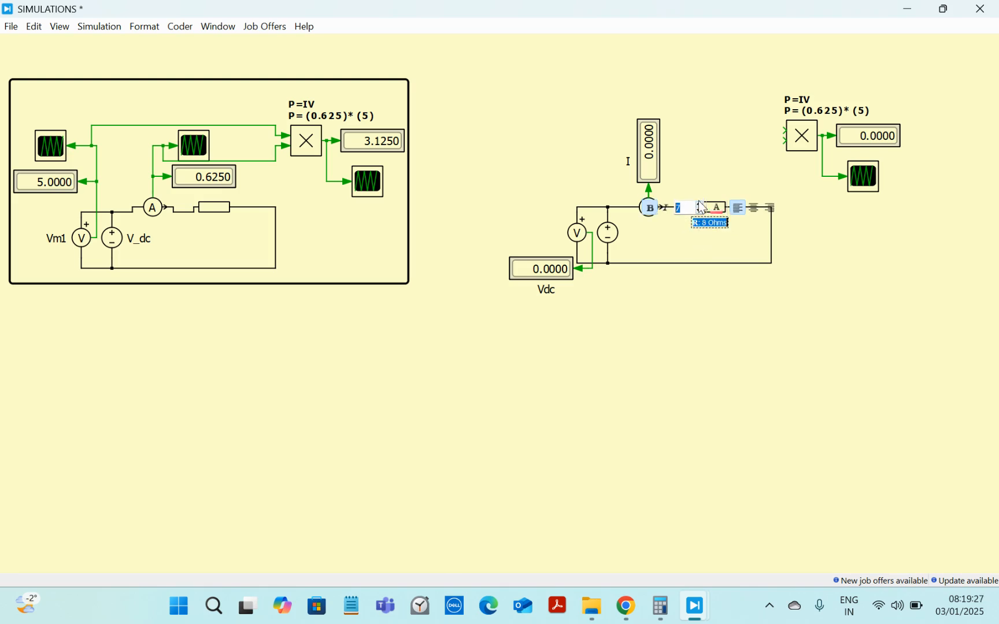
left_click(699, 204)
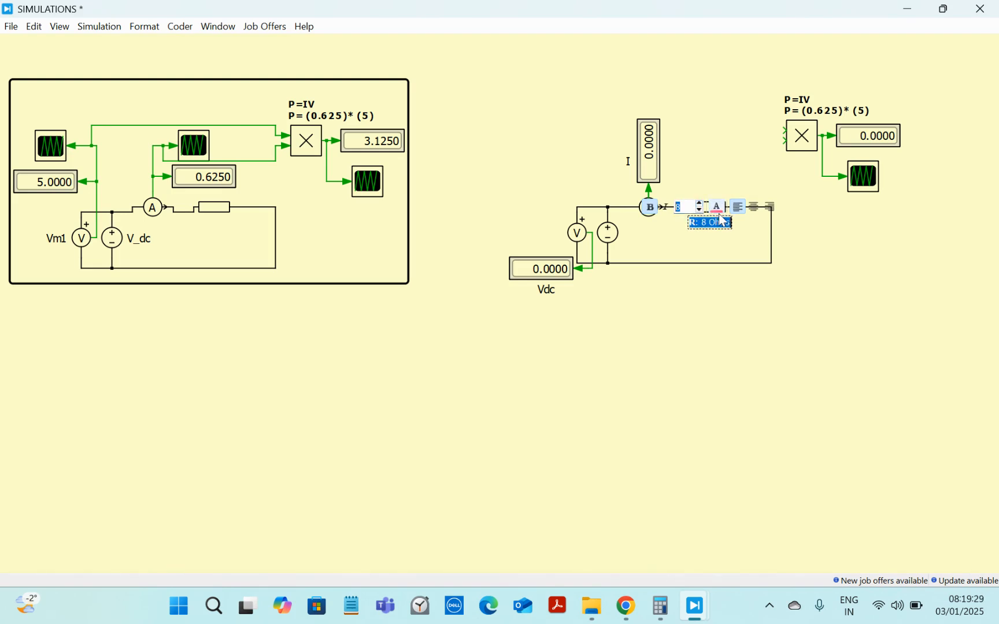
left_click(718, 207)
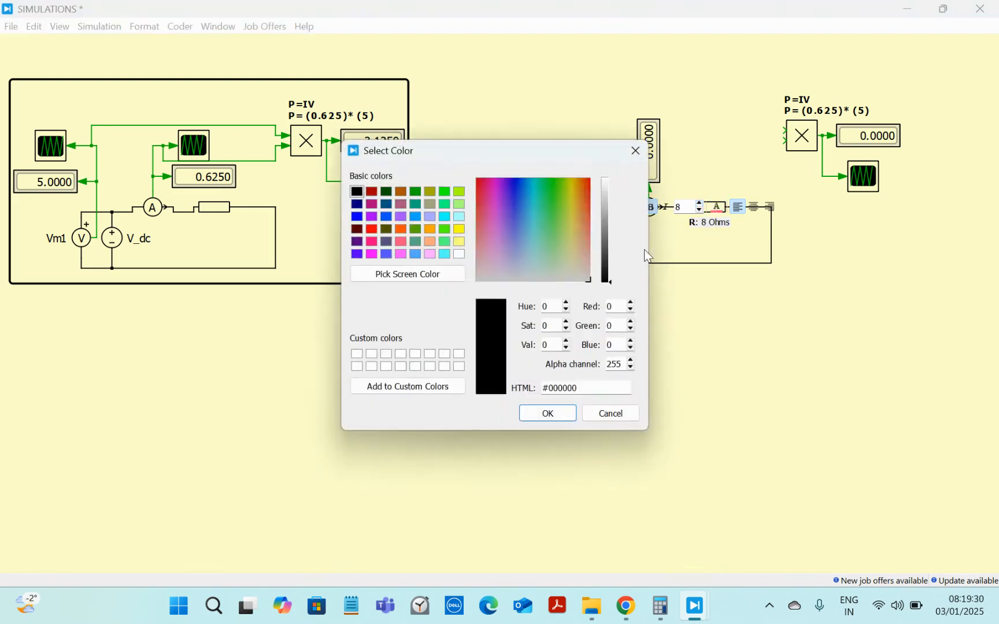
left_click(373, 193)
left_click(551, 414)
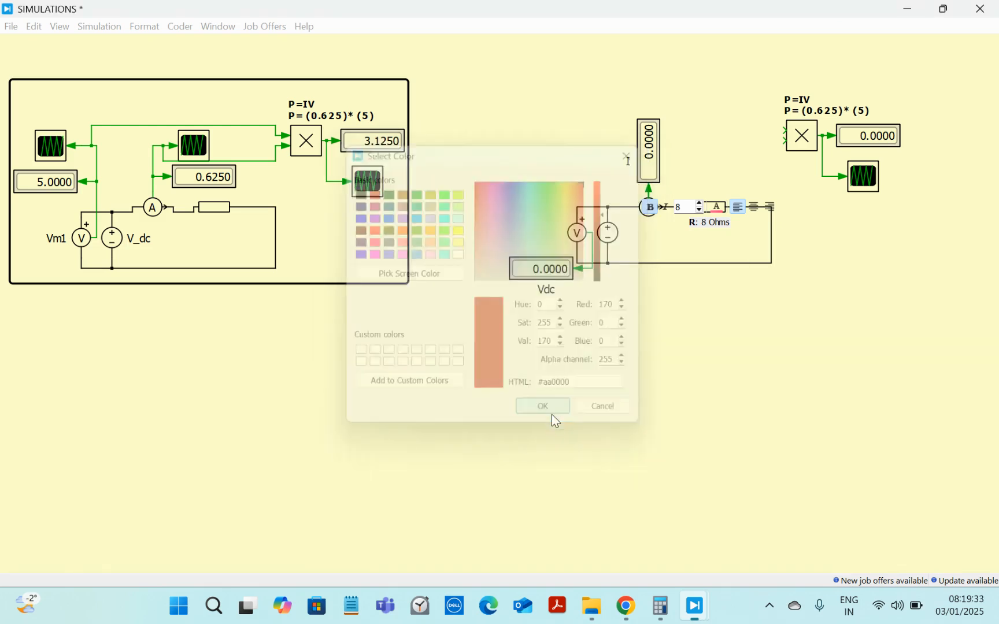
left_click(715, 262)
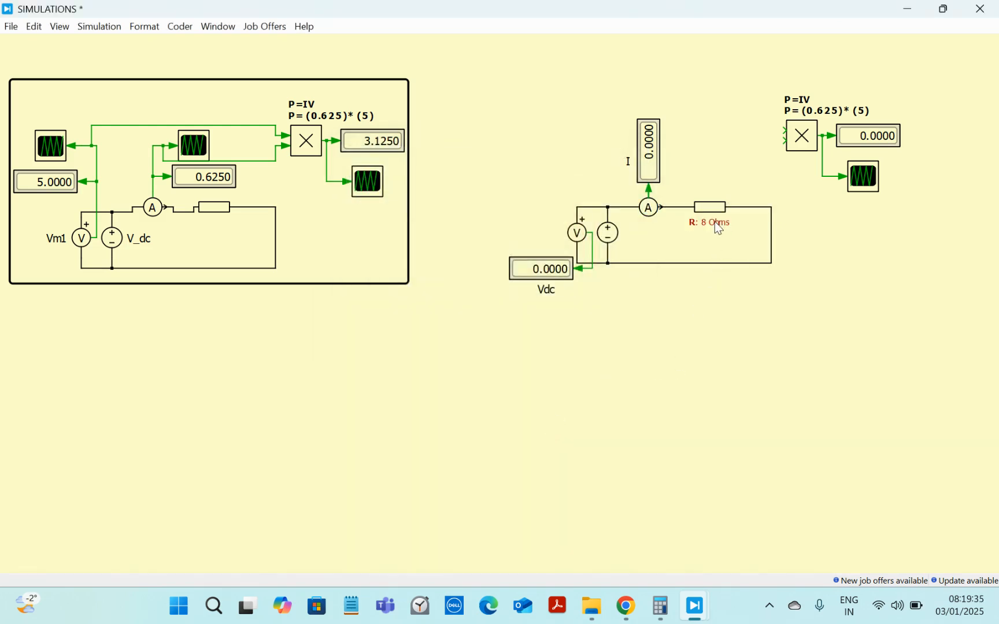
Step: Add a Signal From block and place it below the second circuit
left_click_drag(715, 218, 710, 219)
left_click(817, 258)
double_click(567, 194)
type("tag")
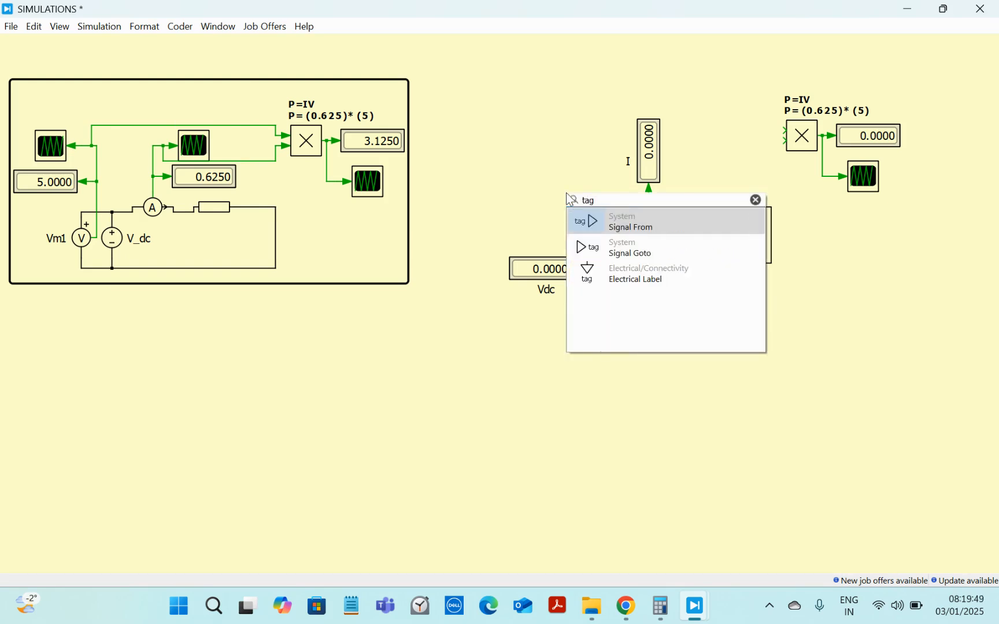
left_click(589, 222)
double_click(589, 227)
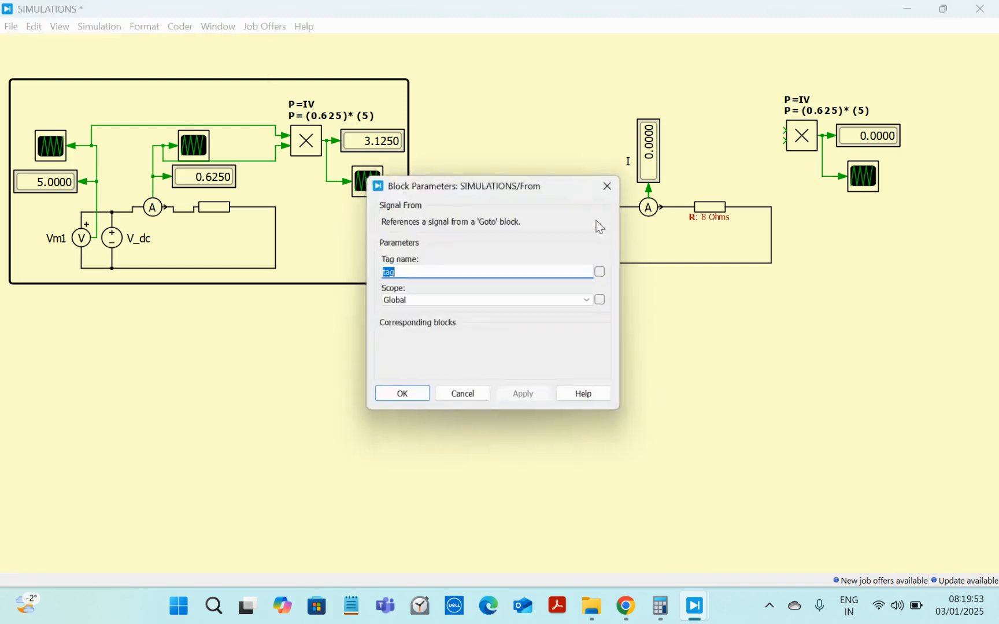
left_click(614, 182)
left_click_drag(601, 230, 737, 308)
Step: Add a Signal Goto block, flip it beside the voltmeter and wire the voltmeter output to it
double_click(649, 322)
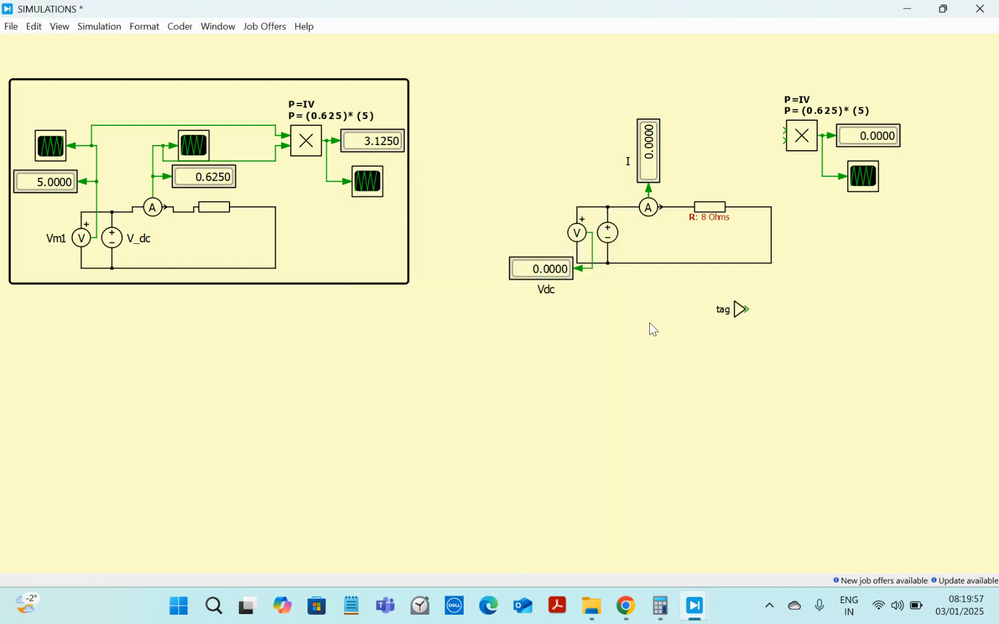
type("ta")
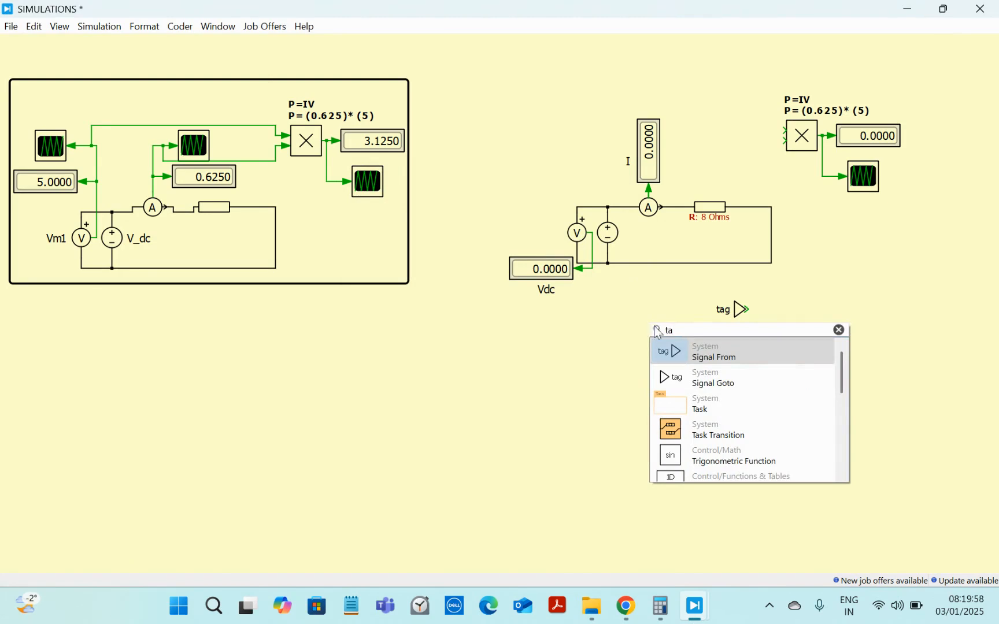
left_click(716, 383)
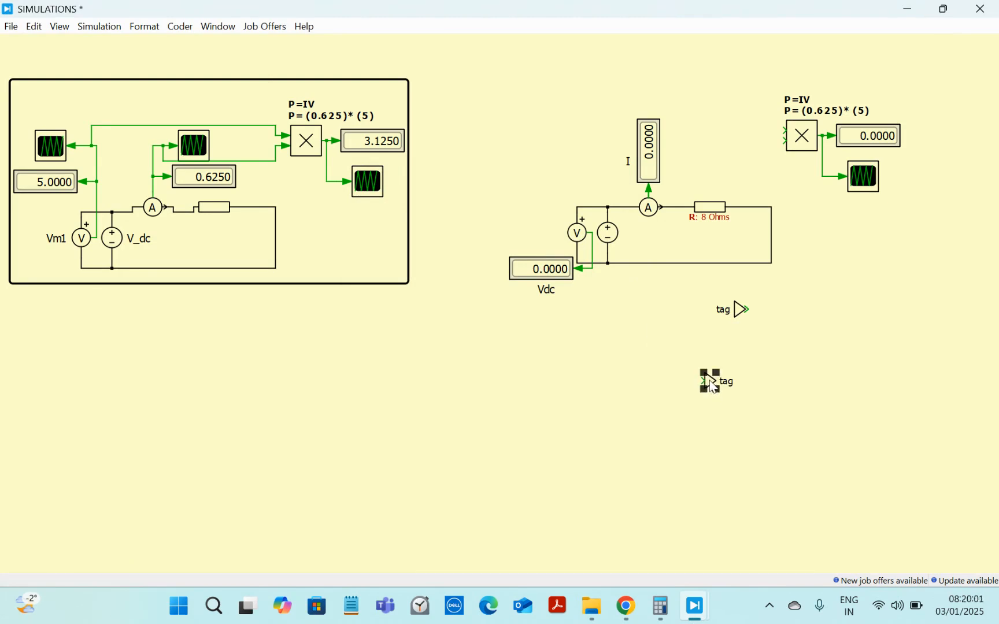
double_click(659, 341)
mouse_move(709, 383)
left_mouse_down()
mouse_move(531, 215)
mouse_move(517, 223)
mouse_move(540, 248)
mouse_move(587, 244)
left_mouse_up()
left_click(462, 400)
key("ctrl+f")
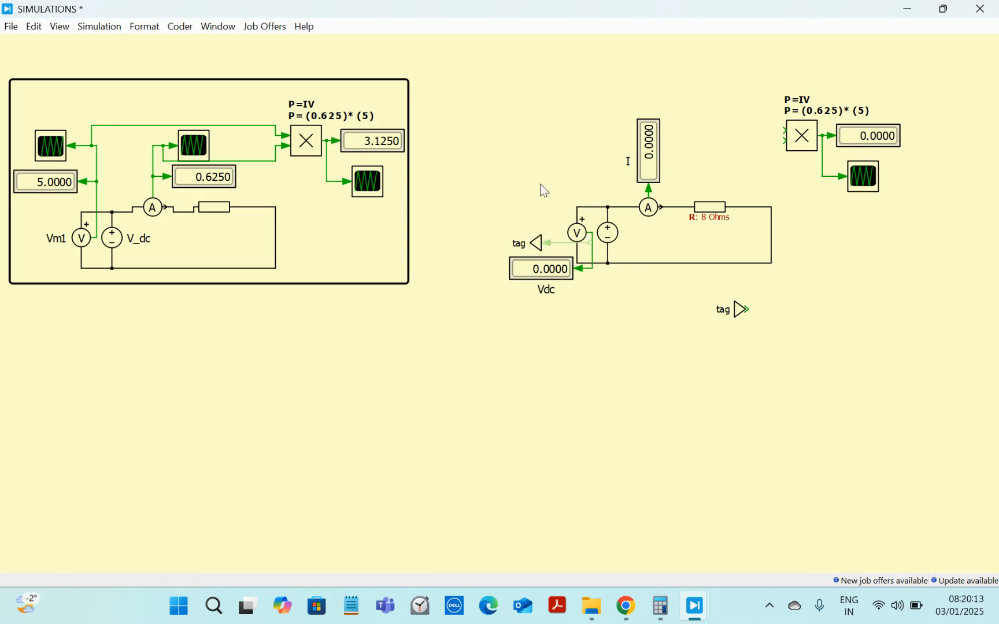
key("Escape")
left_click_drag(541, 243, 593, 243)
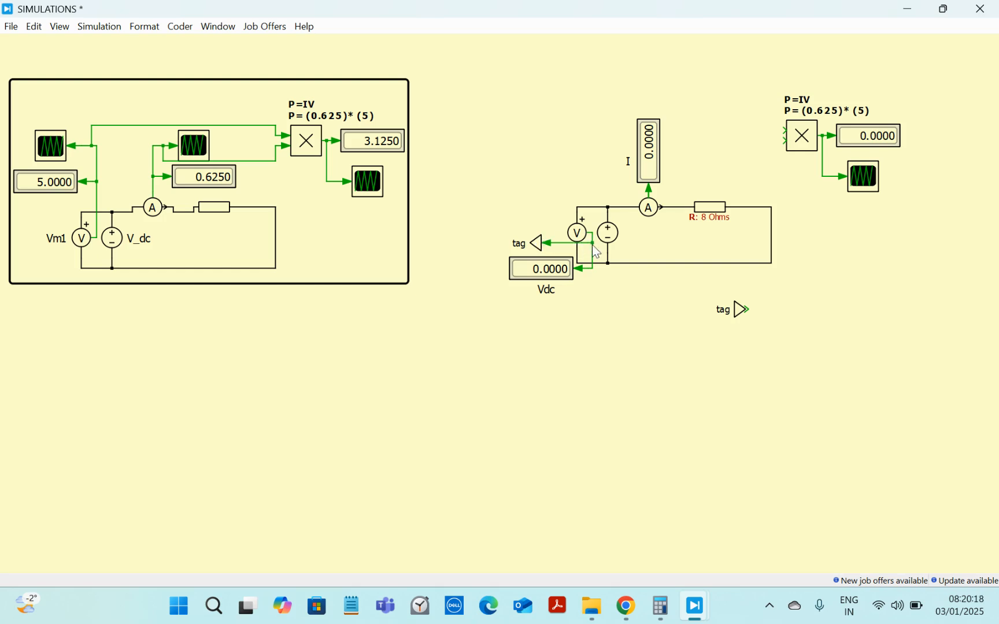
Step: Duplicate the Goto block and connect the copy to the ammeter's output
left_click(536, 244)
left_click_drag(538, 247, 649, 192)
left_click(559, 157)
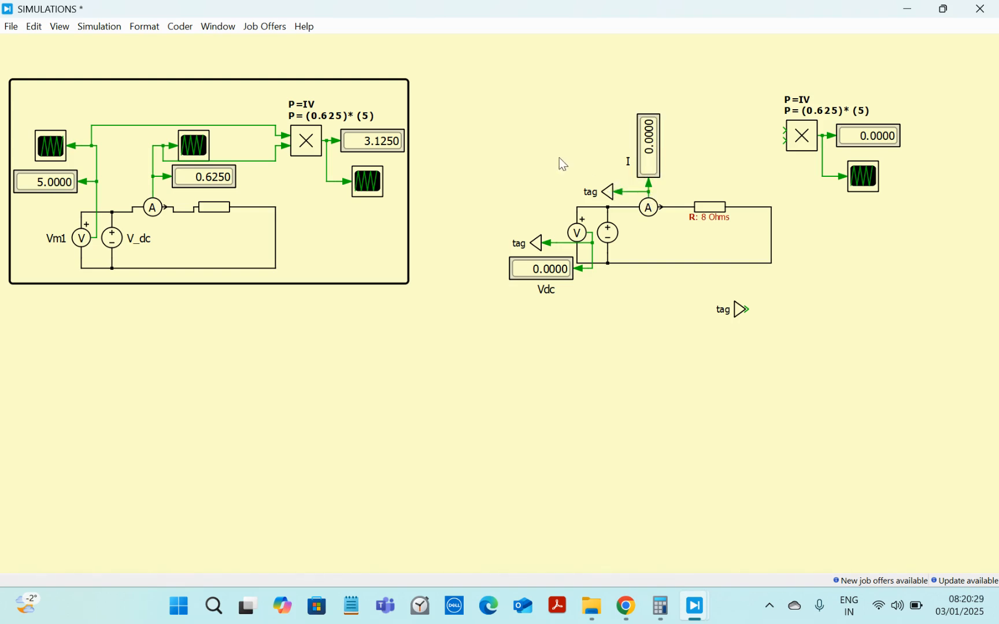
Step: Set the Goto tag names to I at the ammeter and V at the voltmeter
double_click(608, 197)
key("Right")
key("Left")
key("ctrl+a")
type("I")
key("Return")
double_click(536, 243)
type("V")
key("Return")
Step: Move the Signal From block up near the multiplier
left_click(680, 334)
left_click_drag(739, 311, 751, 187)
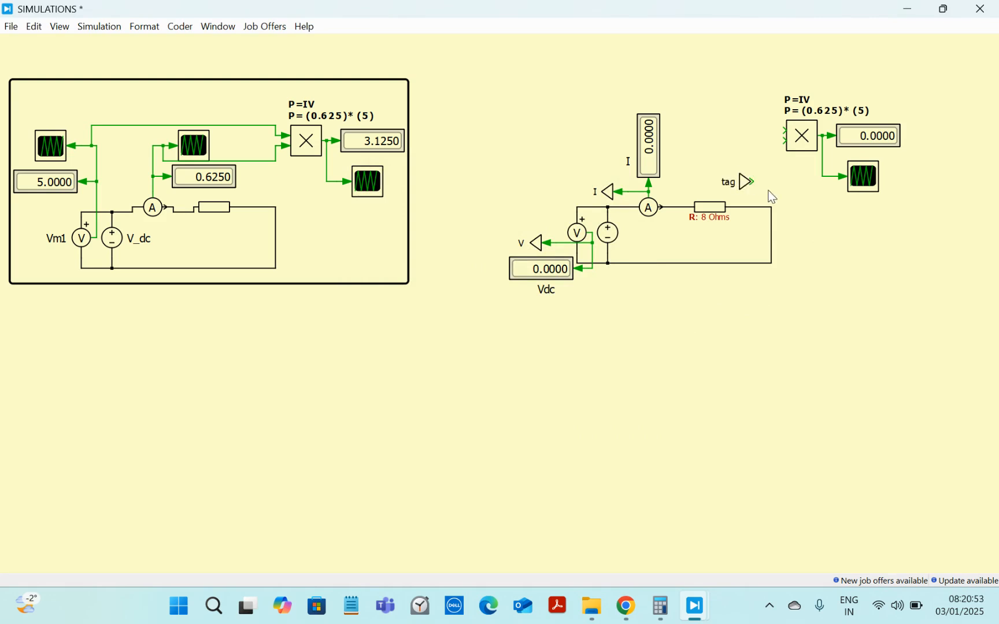
double_click(772, 197)
type("tag")
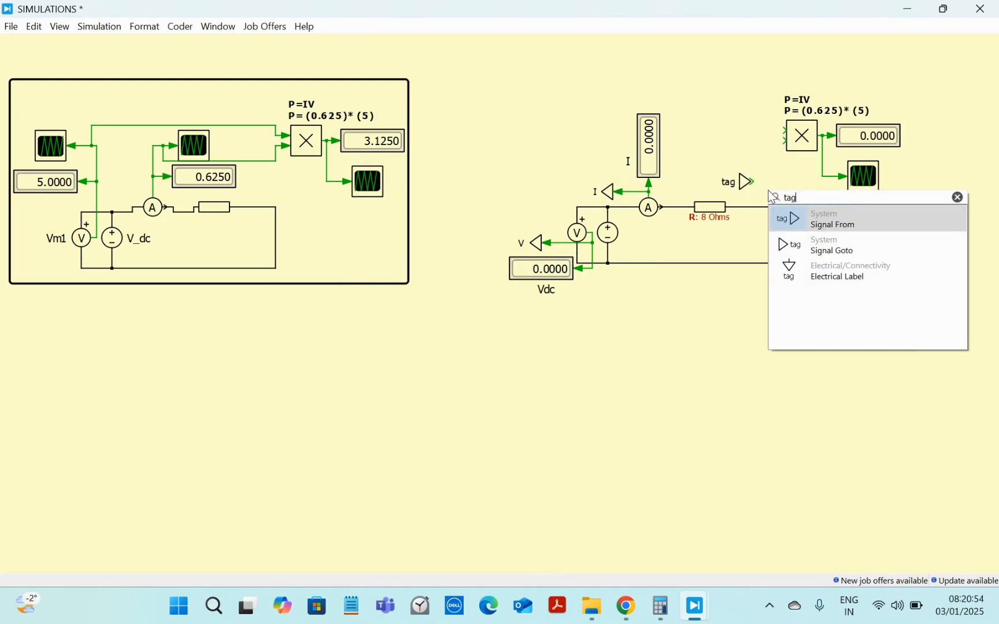
left_click(958, 198)
left_click(903, 173)
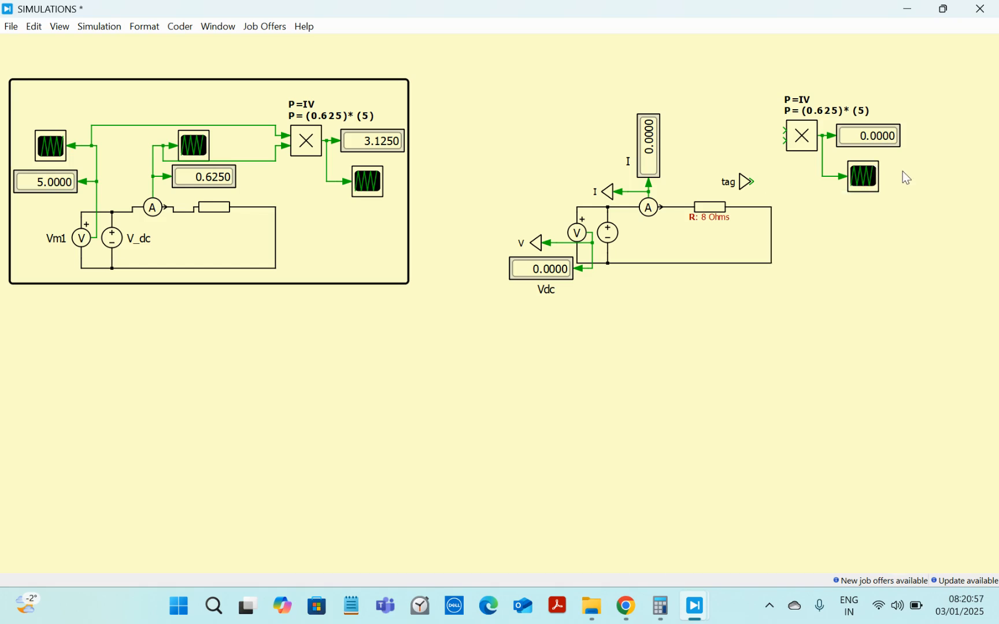
Step: Set the Signal From block's tag name to I
left_click(746, 183)
double_click(746, 182)
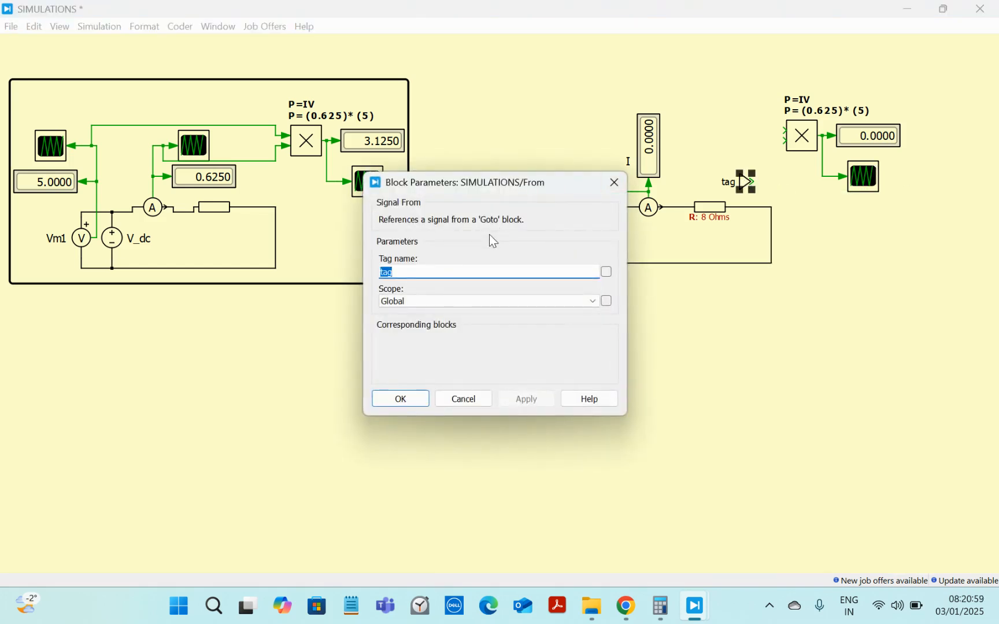
type("I")
key("Home")
key("shift+Right")
key("Delete")
key("Return")
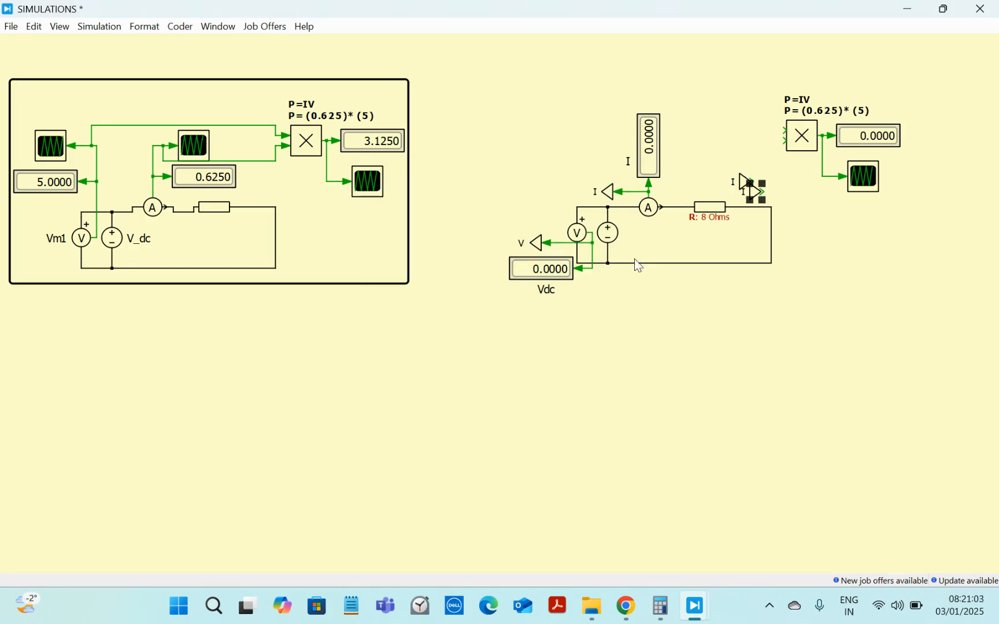
Step: Duplicate the From block and set the copy's tag name to V
left_click_drag(759, 199, 773, 198)
double_click(772, 198)
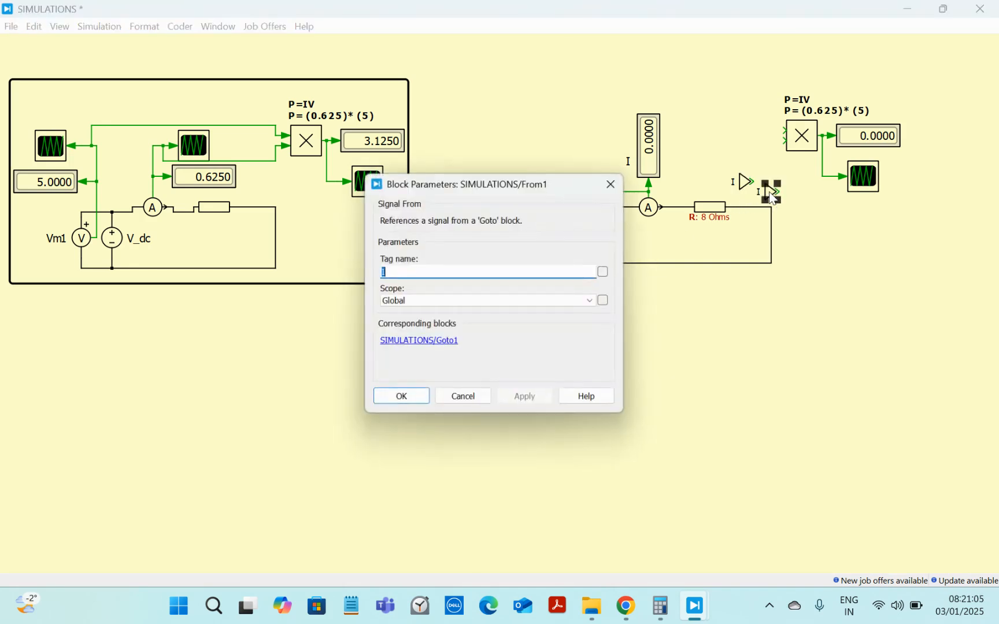
type("V")
key("Return")
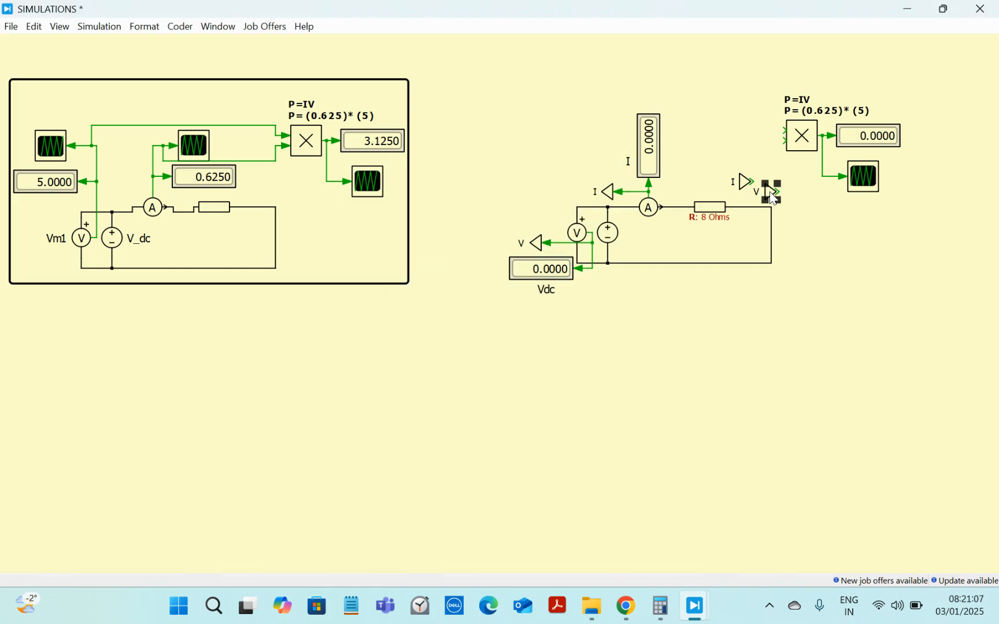
Step: Place the I From block at the multiplier's upper input and the V From block at its lower input
left_click_drag(772, 198, 828, 246)
left_click_drag(746, 182, 753, 126)
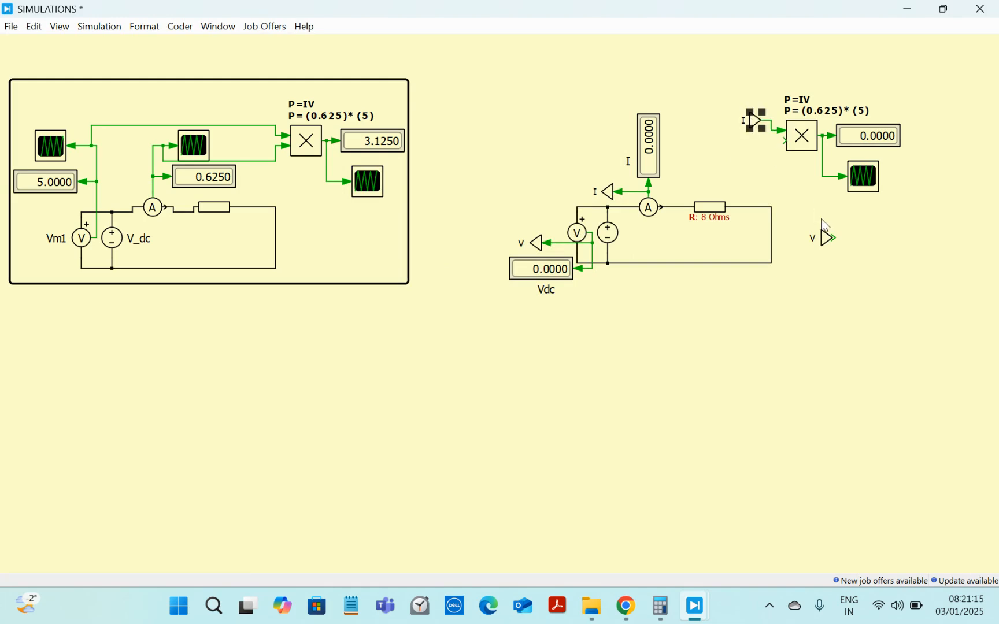
left_click(823, 248)
left_click_drag(824, 238, 784, 142)
left_click(790, 173)
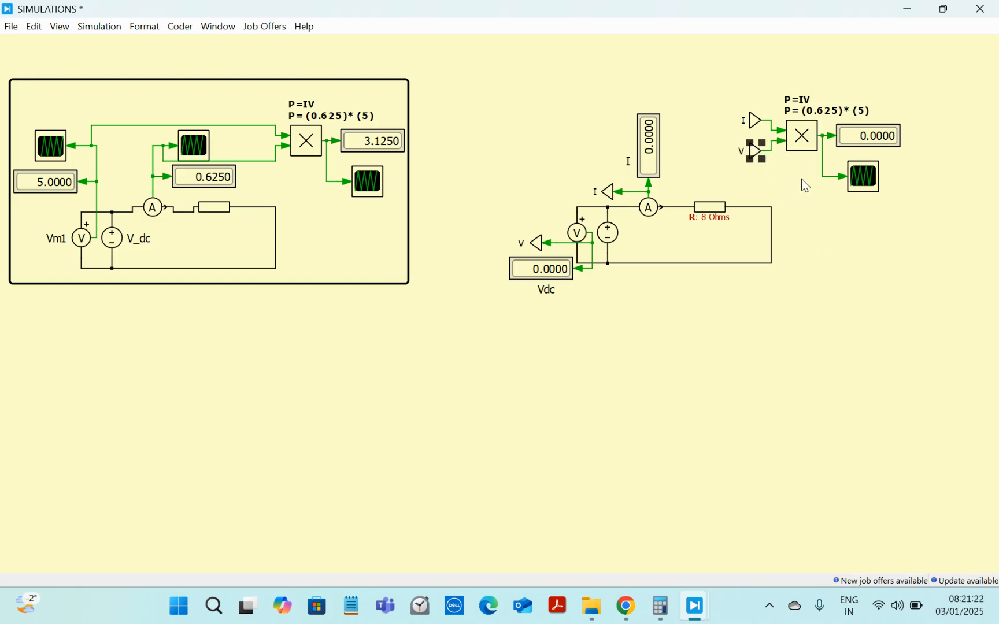
Step: Reposition the power scope slightly and label it Power_Scope beneath the scope
left_click_drag(861, 176, 856, 172)
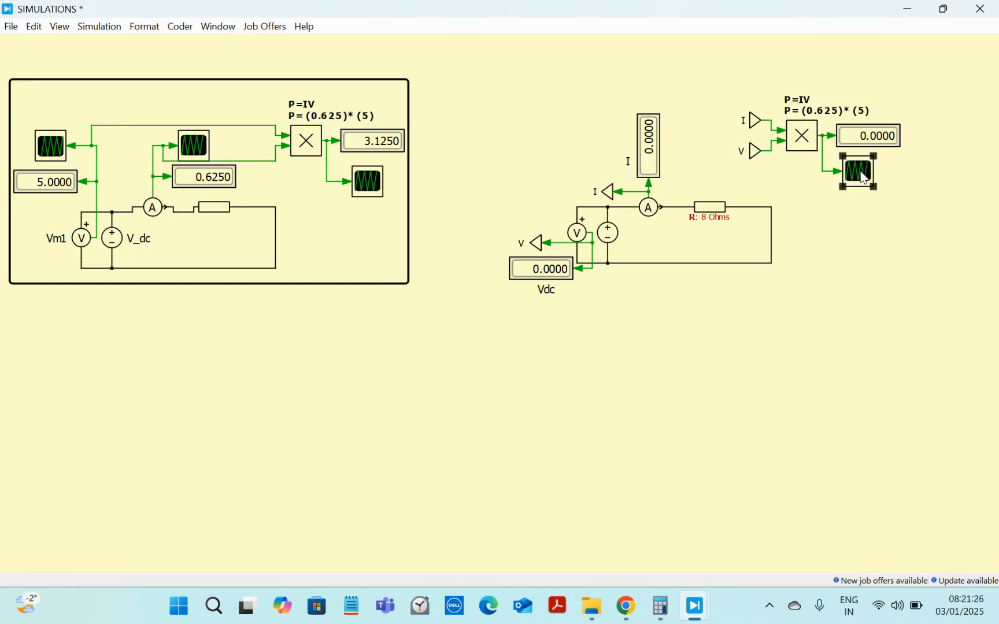
left_click(862, 202)
double_click(863, 202)
type("Power Scope")
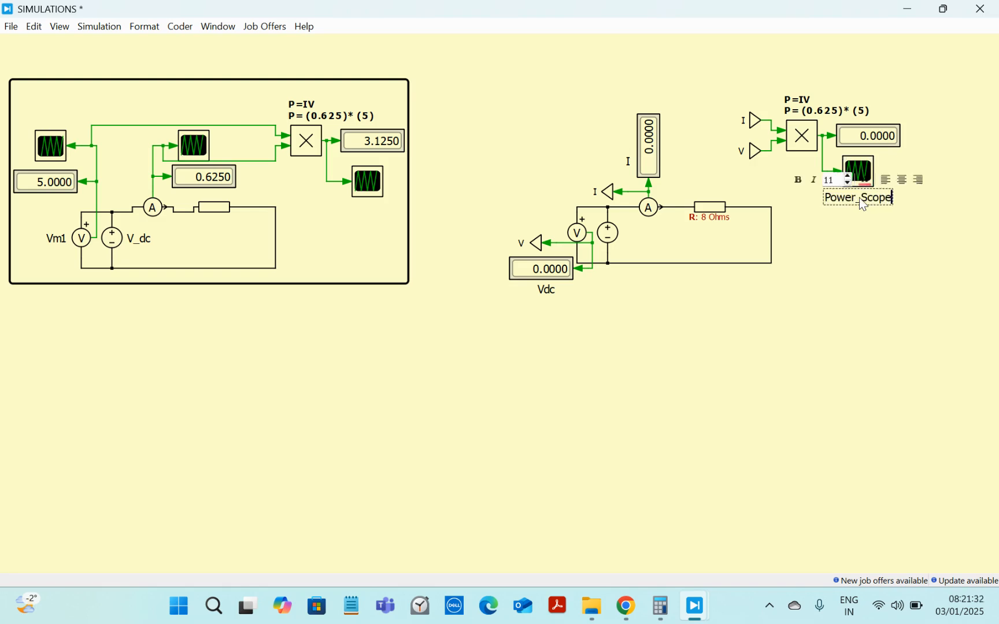
double_click(859, 198)
left_click(856, 222)
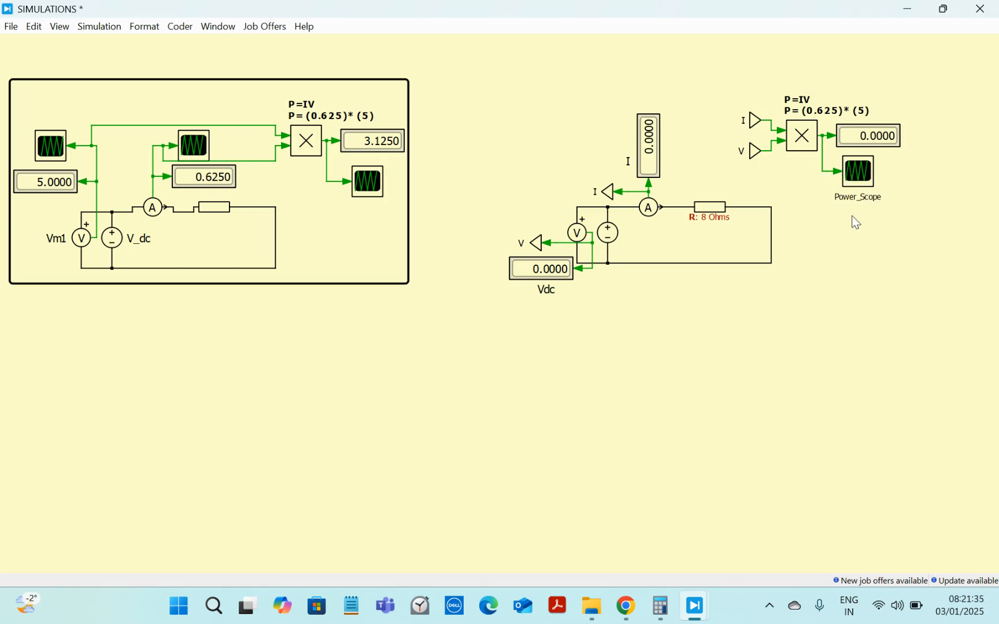
left_click(867, 198)
left_click_drag(871, 193, 877, 202)
left_click(867, 193)
left_click_drag(861, 195, 864, 195)
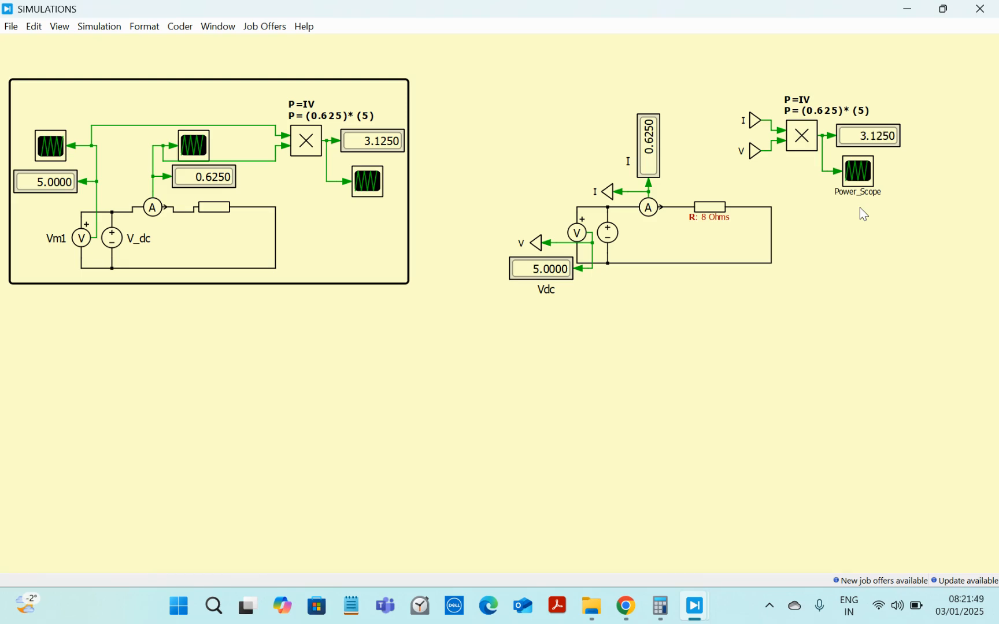
Step: Select the multiplier, its From blocks, display and scope together and nudge the group up and left
left_click_drag(707, 77, 903, 194)
key("Left")
key("Left")
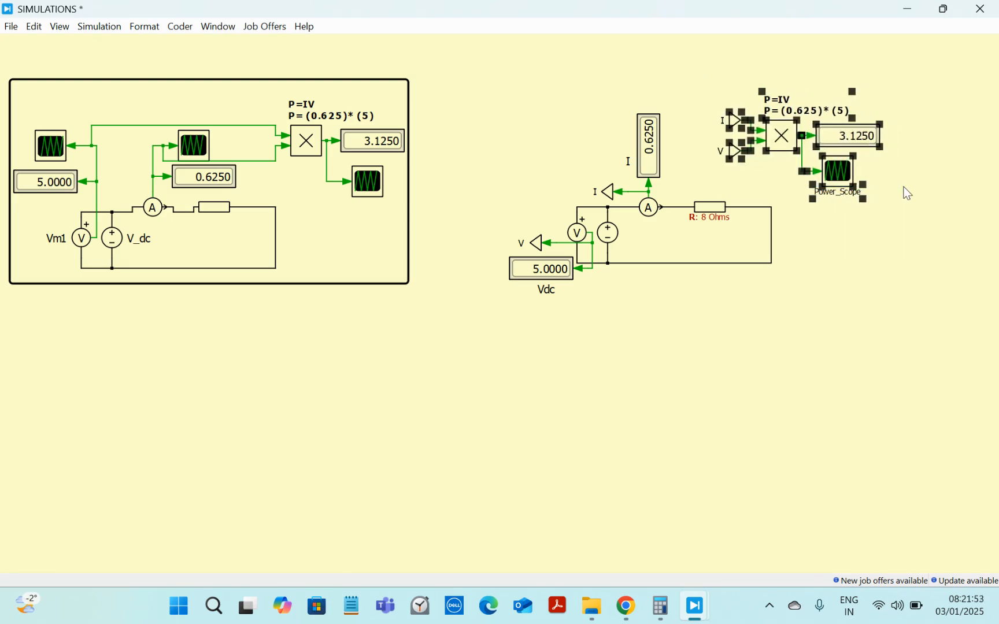
key("Up")
key("Left")
key("Left")
key("Left")
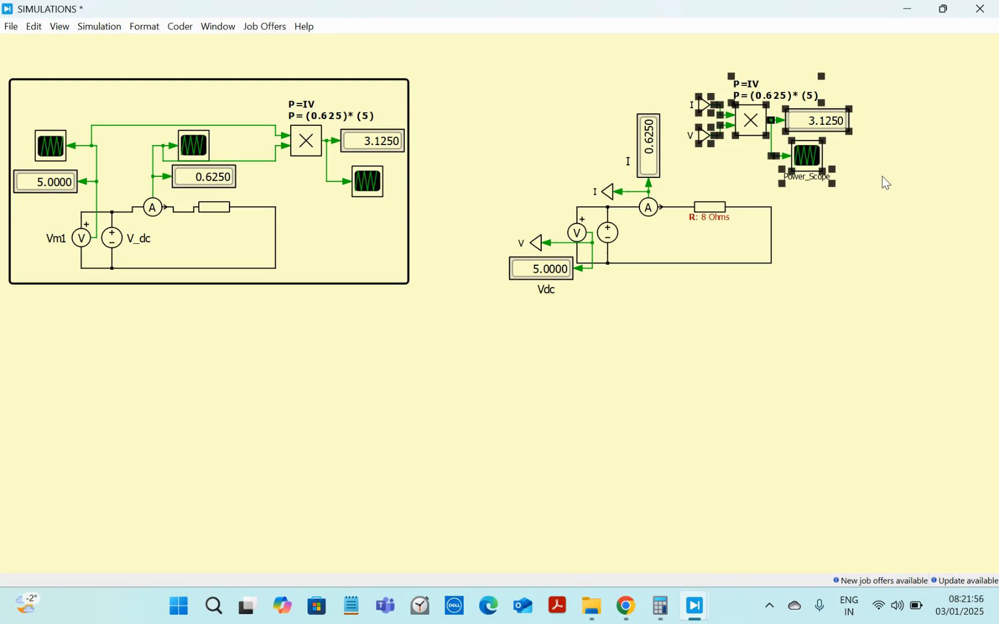
left_click(886, 179)
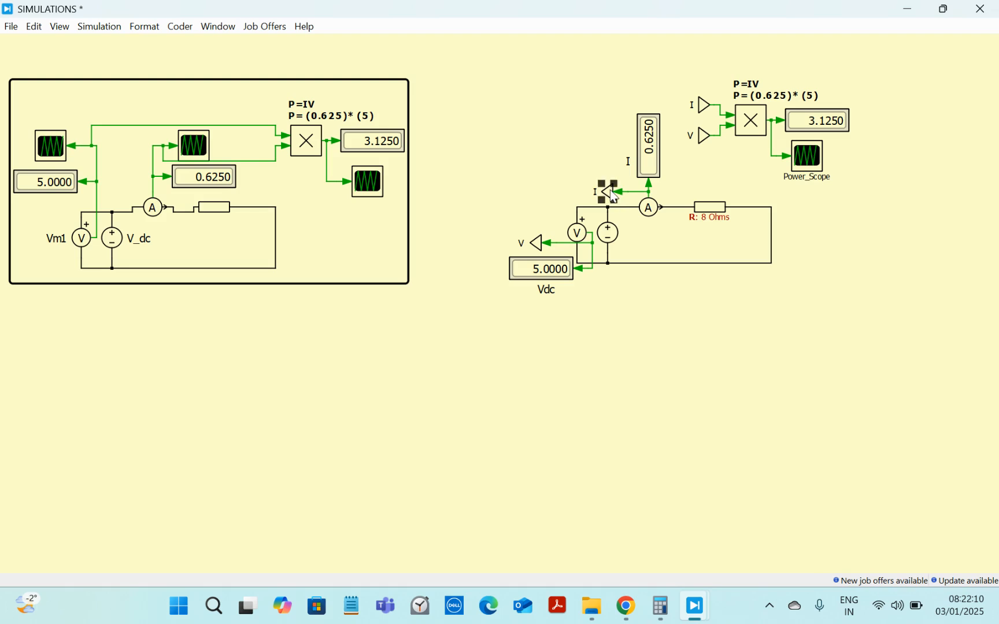
Step: Nudge the V Goto tag and the Power_Scope label into place
left_click_drag(536, 243, 546, 243)
left_click_drag(812, 165, 814, 170)
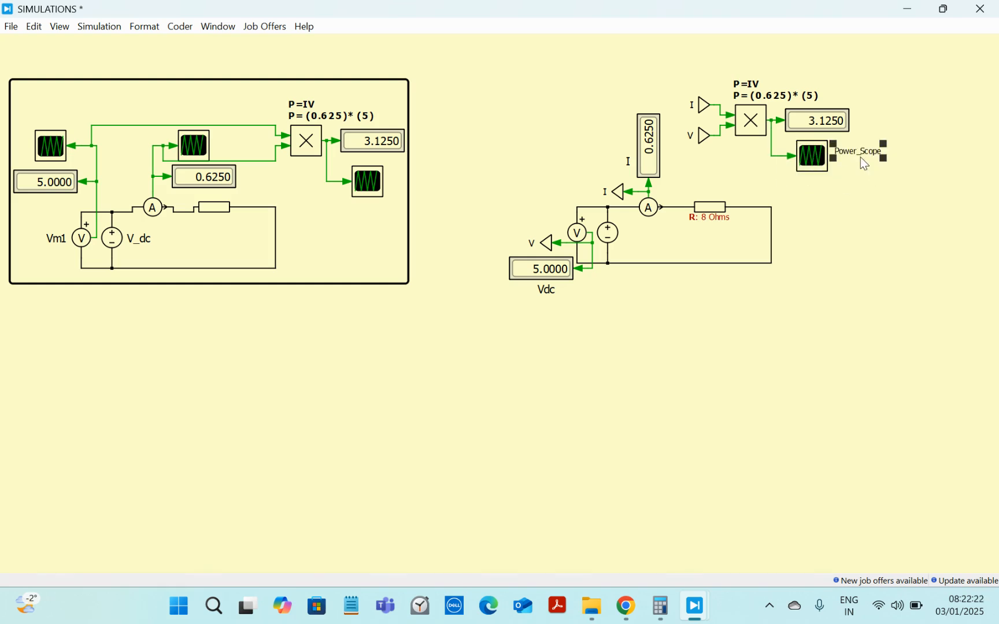
Step: Open the power scope and insert one plot above and one below the existing plot
double_click(812, 169)
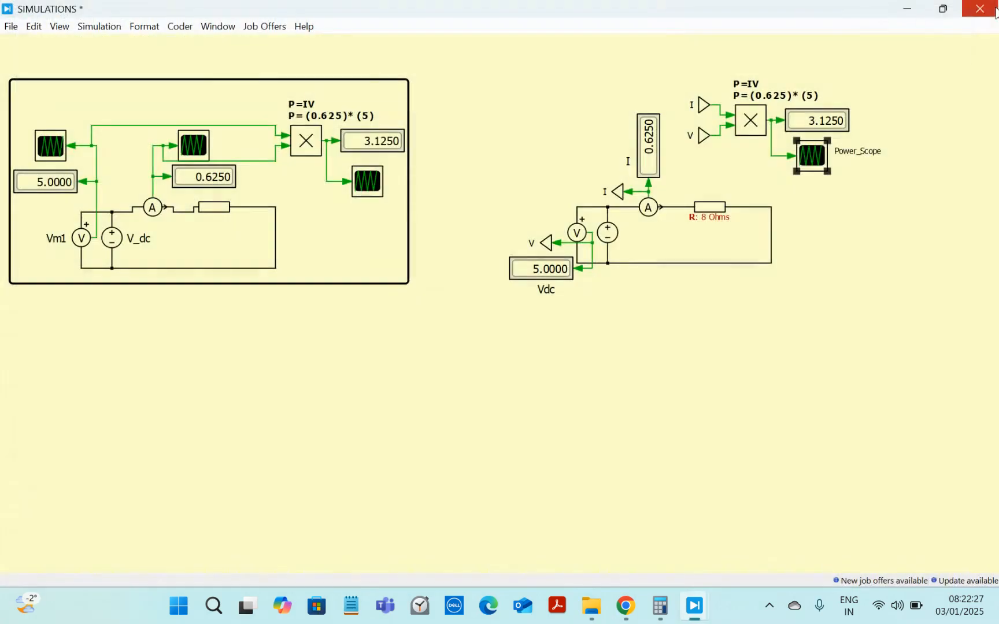
left_click(981, 8)
double_click(811, 162)
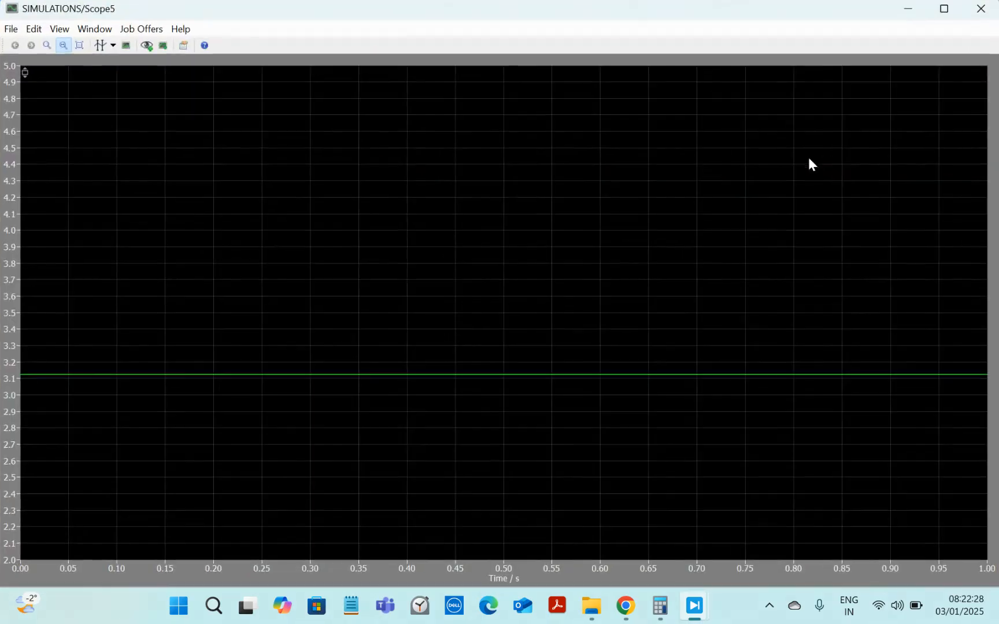
right_click(564, 164)
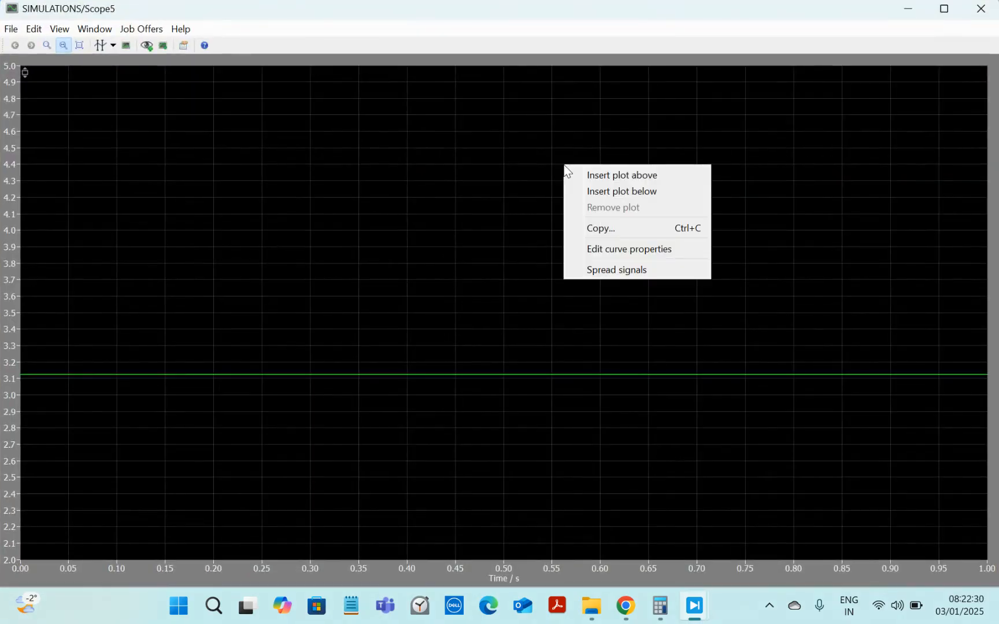
left_click(618, 176)
right_click(617, 174)
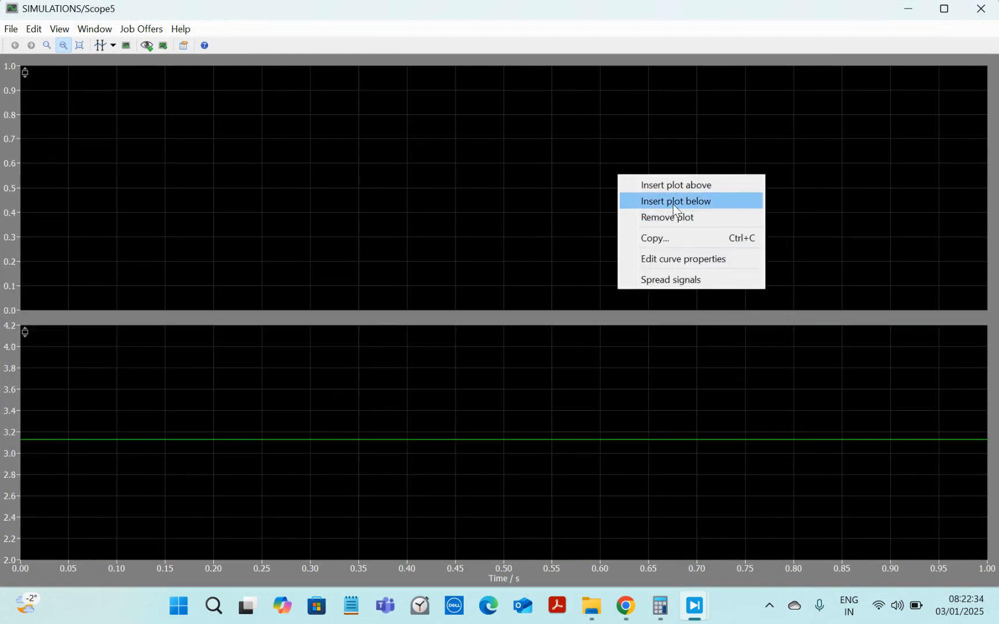
left_click(673, 201)
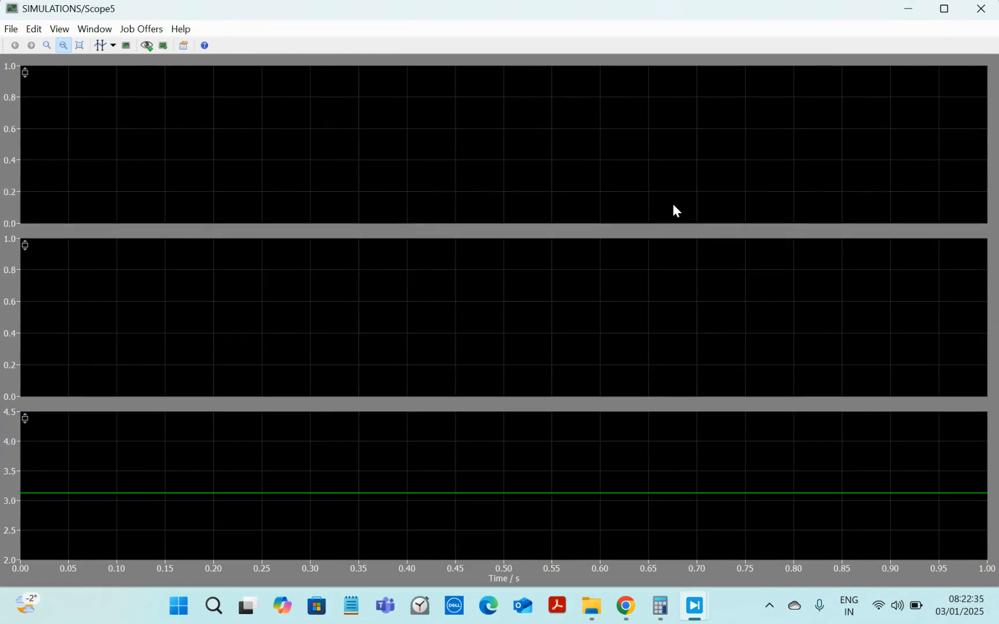
left_click(993, 8)
Step: Delete the old scope connection and wire the multiplier's output to the scope's first input
left_click(784, 166)
left_click(783, 160)
left_click(782, 166)
key("Delete")
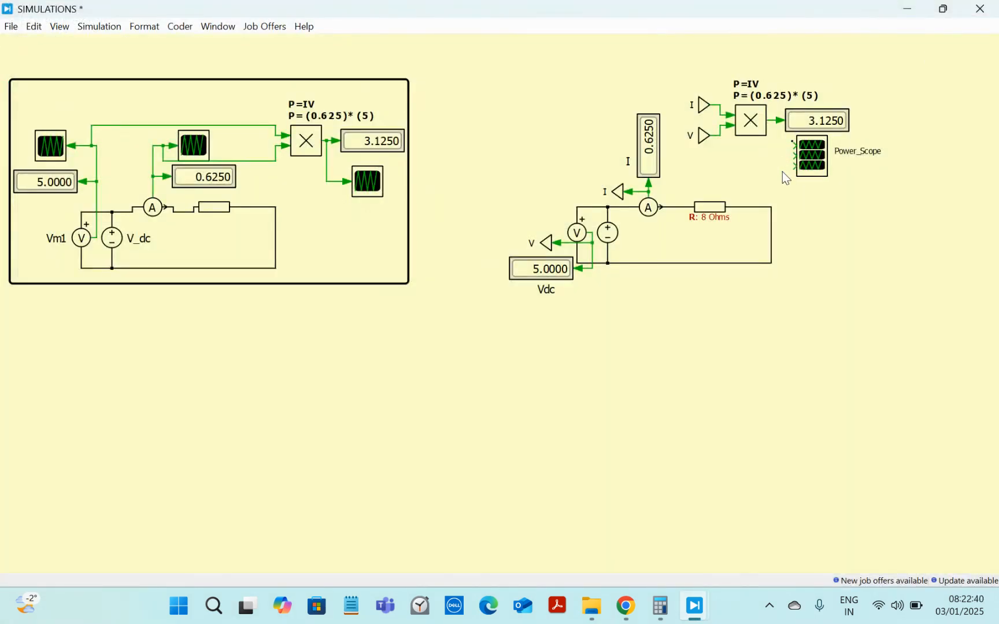
left_click_drag(794, 147, 774, 121)
Step: Copy the I and V From blocks and connect the copies to the scope's second and third inputs
left_click_drag(693, 74, 716, 171)
key("ctrl+c")
left_click(757, 173)
key("ctrl+v")
mouse_move(779, 184)
left_mouse_down()
mouse_move(755, 152)
mouse_move(794, 155)
mouse_move(774, 151)
left_mouse_up()
left_click(805, 187)
left_click(777, 164)
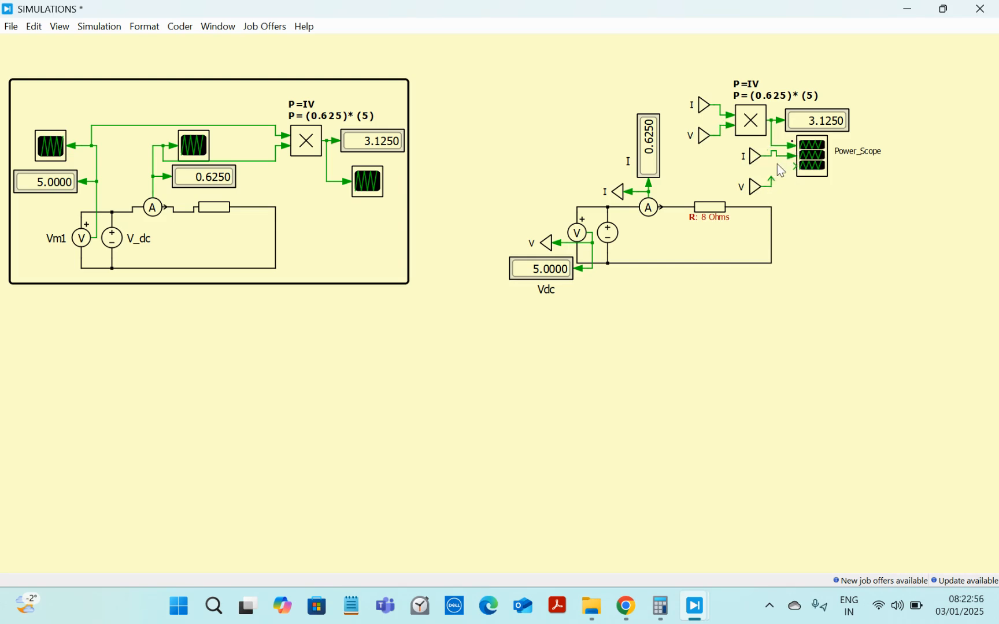
left_click(750, 149)
left_click_drag(755, 152, 768, 172)
left_click(759, 188)
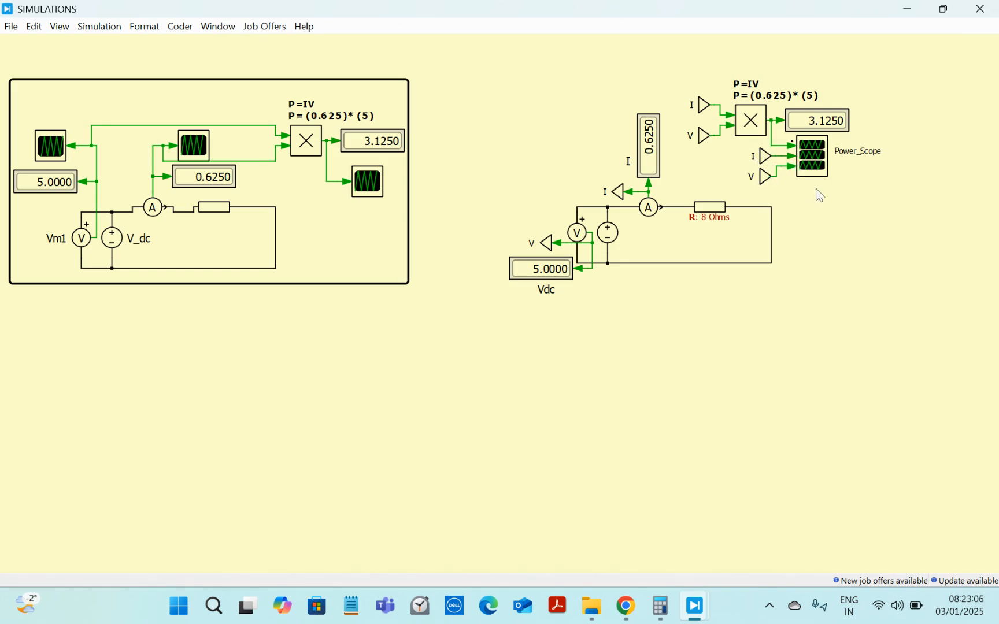
Step: Open the power scope and turn on its plot legend
double_click(814, 158)
left_click_drag(381, 146, 3, 129)
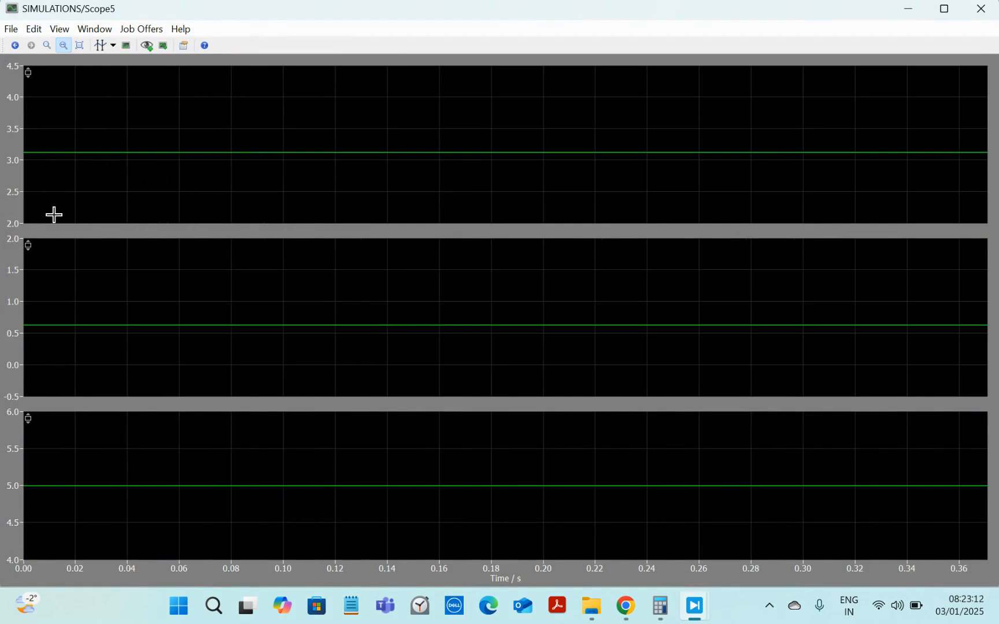
left_click_drag(128, 141, 1, 134)
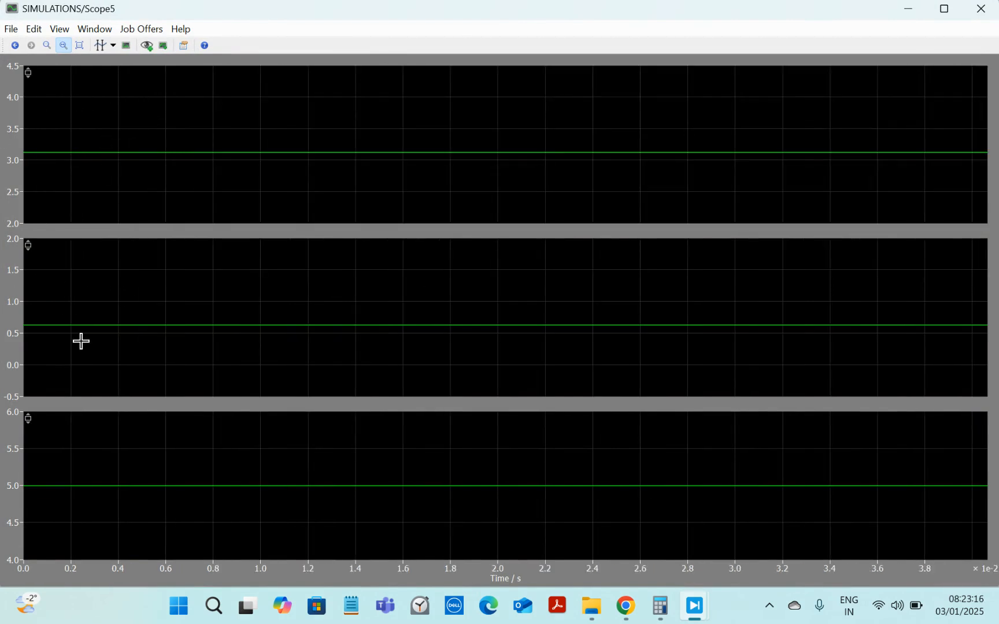
left_click_drag(82, 327, 7, 333)
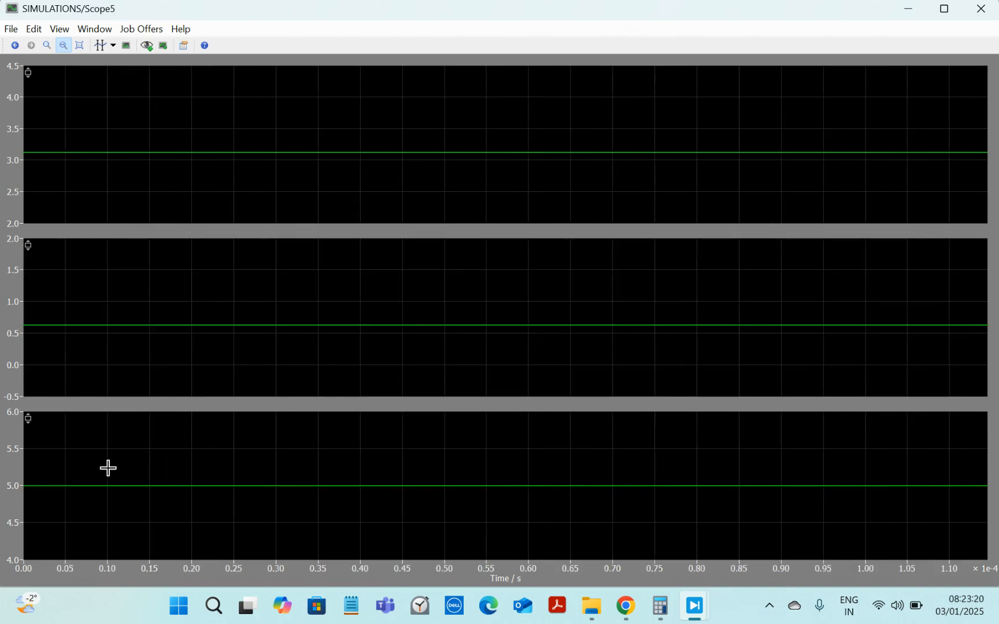
left_click_drag(98, 481, 7, 481)
mouse_move(76, 486)
left_mouse_down()
mouse_move(3, 507)
mouse_move(122, 484)
mouse_move(11, 477)
mouse_move(16, 485)
left_mouse_up()
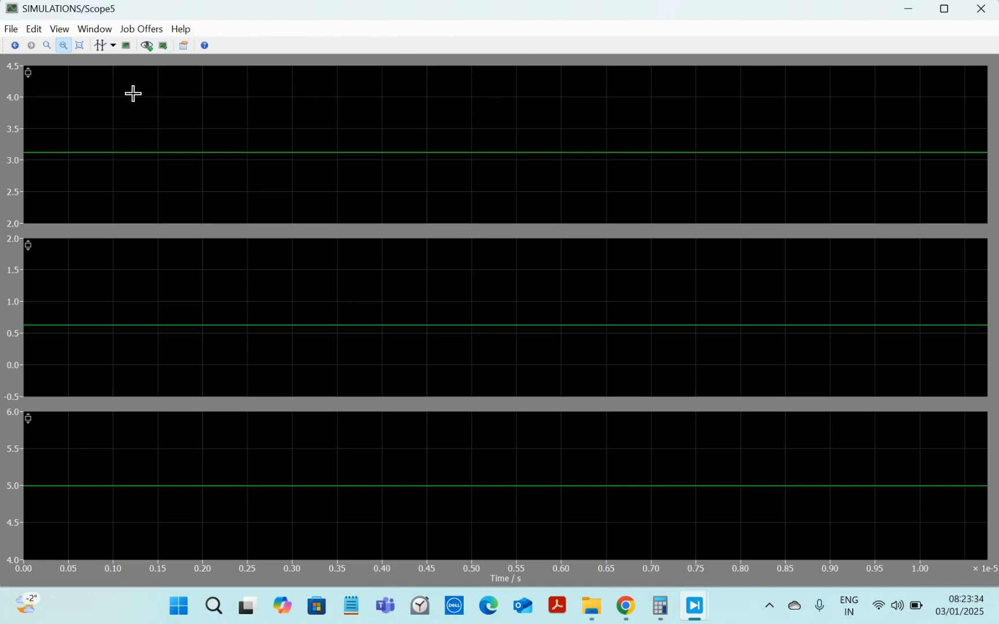
right_click(120, 62)
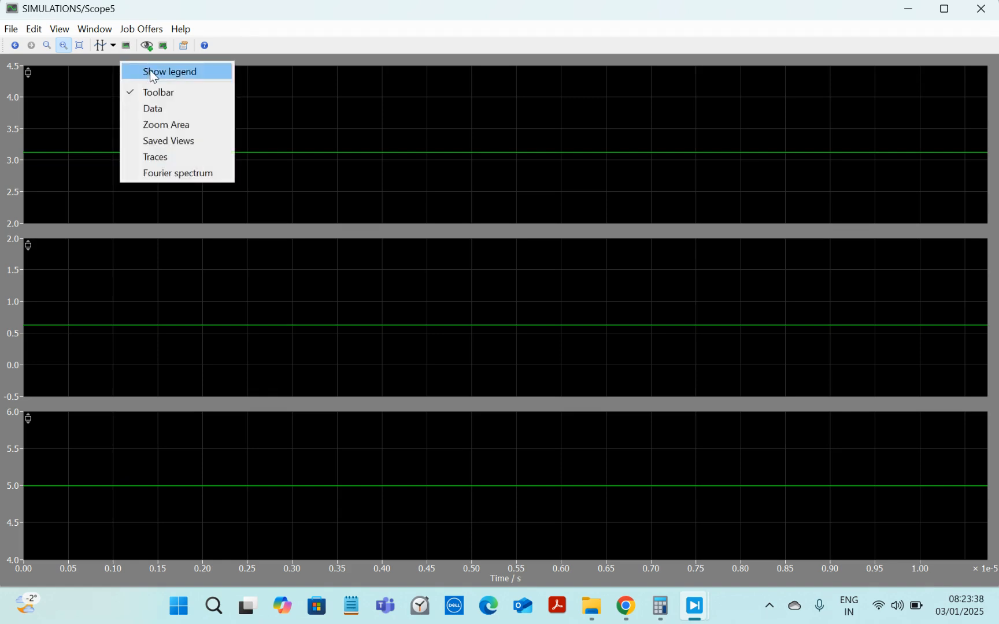
left_click(150, 71)
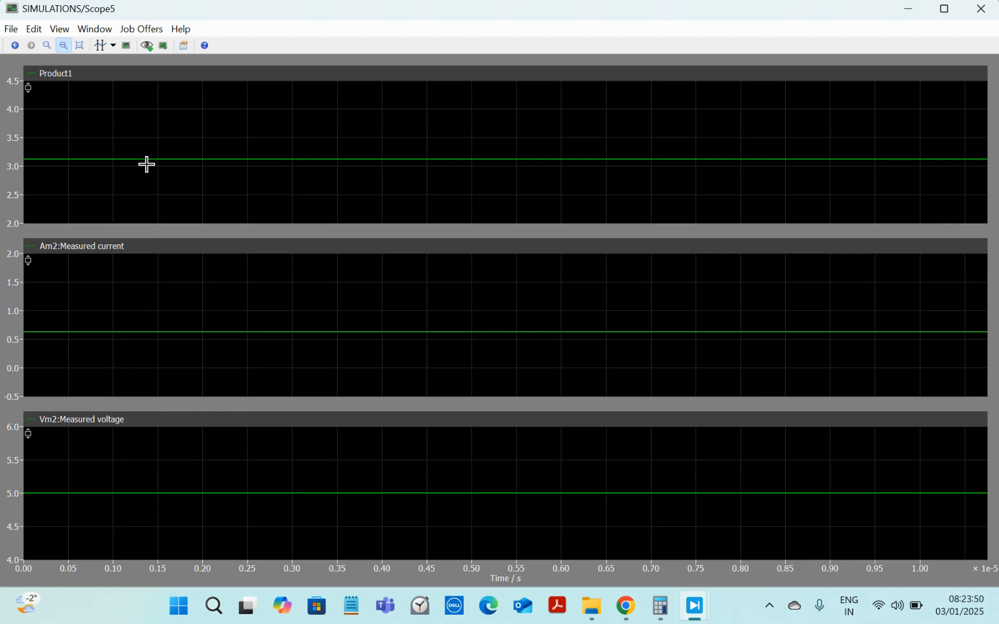
Step: Set the scope's time axis label to Time (in seconds)
mouse_move(94, 129)
left_mouse_down()
mouse_move(2, 134)
mouse_move(96, 138)
mouse_move(1, 149)
mouse_move(91, 140)
mouse_move(62, 138)
left_mouse_up()
left_click_drag(147, 183, 153, 31)
left_click_drag(141, 152, 145, 221)
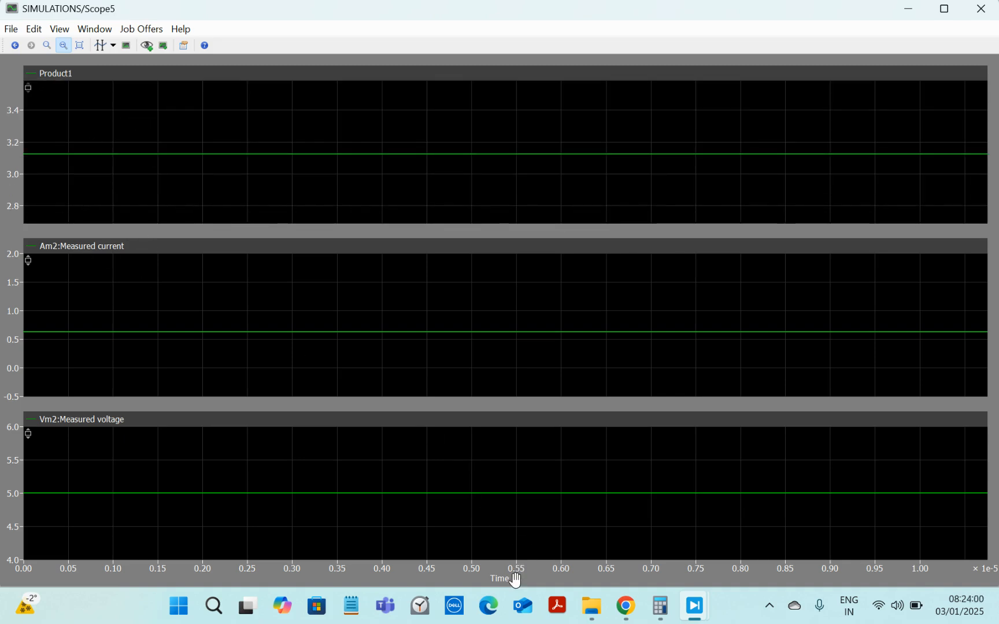
left_click(501, 585)
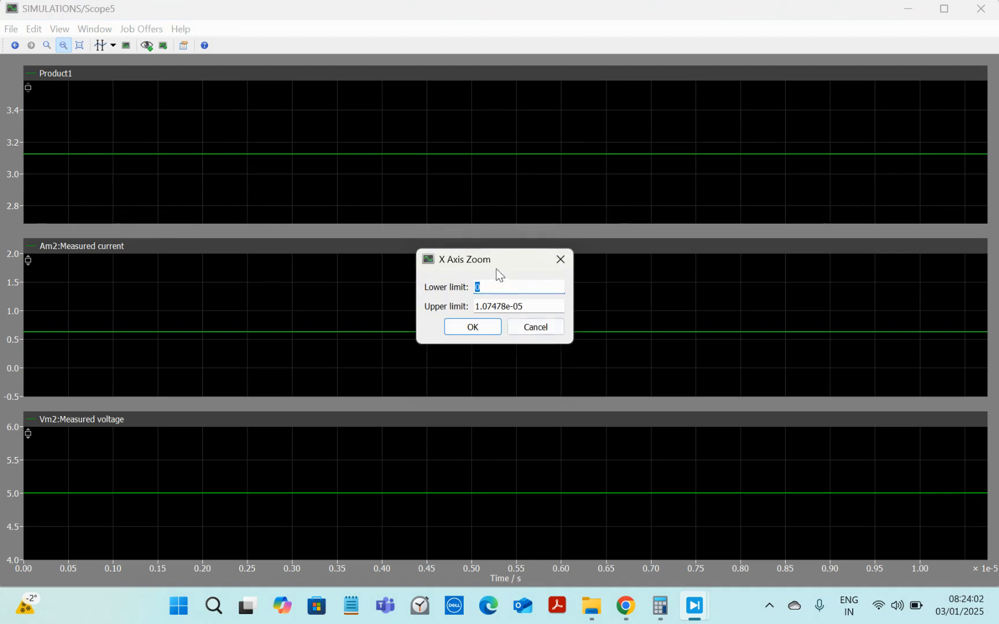
left_click(539, 328)
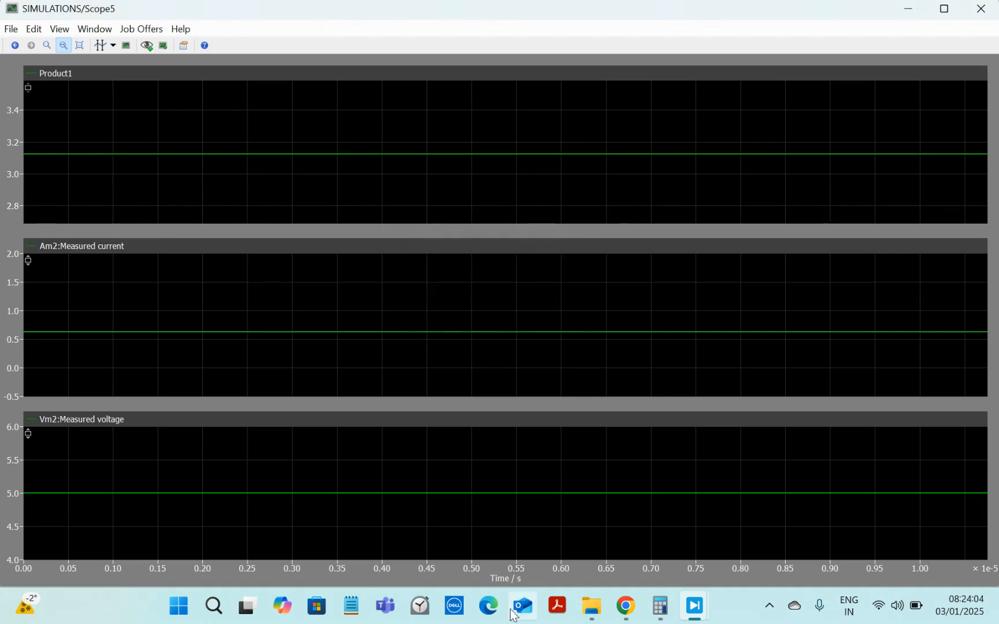
double_click(506, 582)
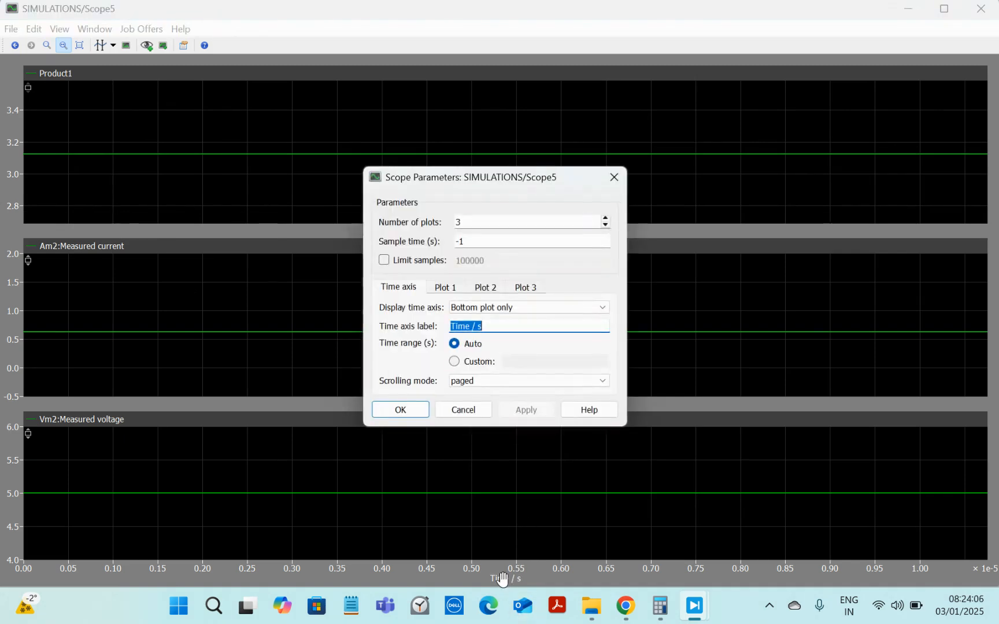
left_click(482, 320)
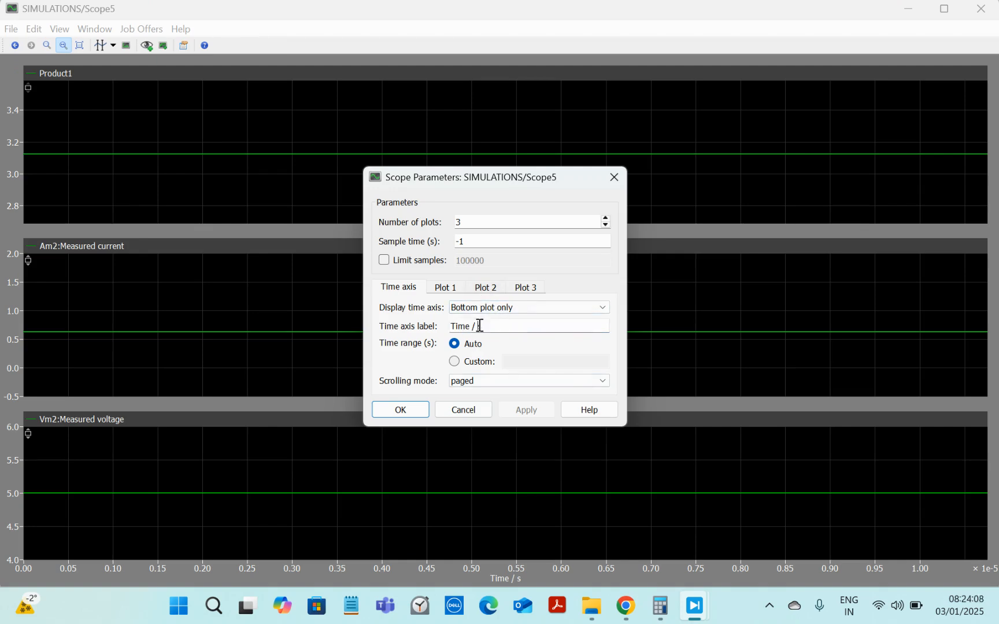
key("BackSpace")
key("BackSpace")
type("(in secondss")
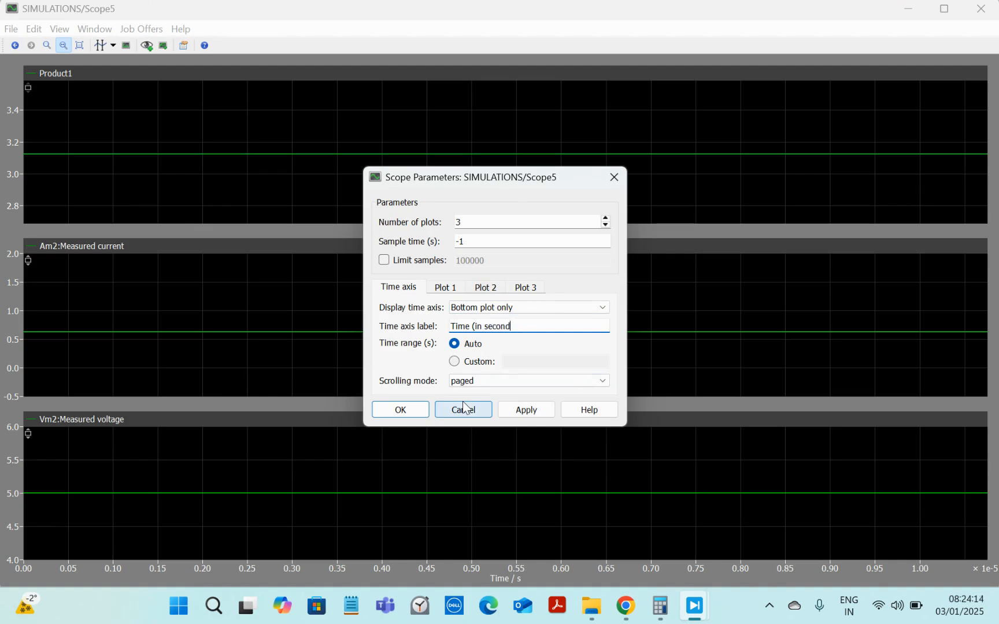
Step: Title plot 1 POWER GRAPH and set its axis label to MAGNITUDE (in Watts)
left_click(454, 288)
left_click(450, 307)
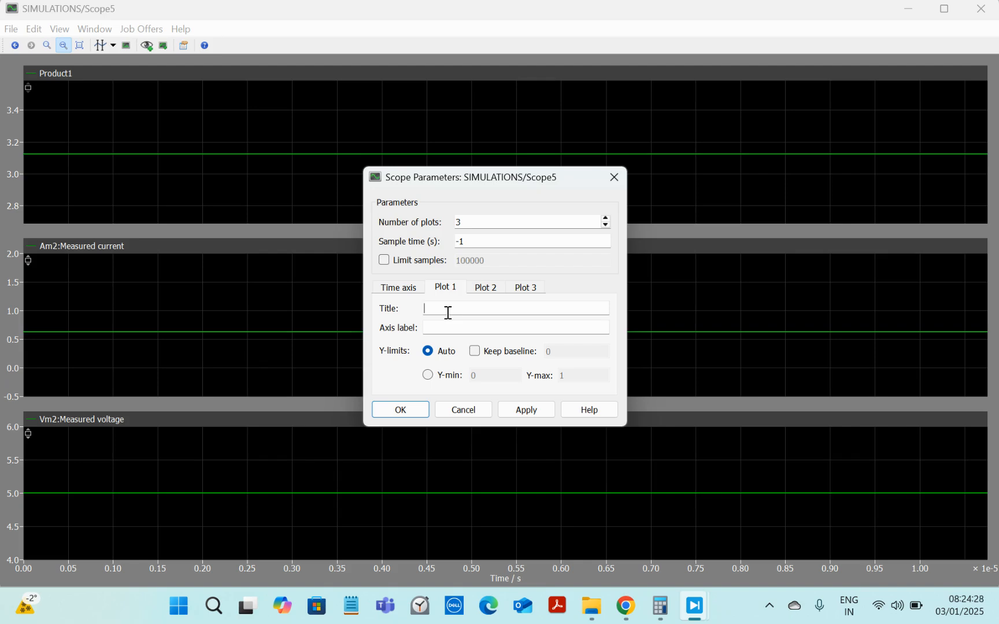
left_click(446, 307)
type("POWER GR")
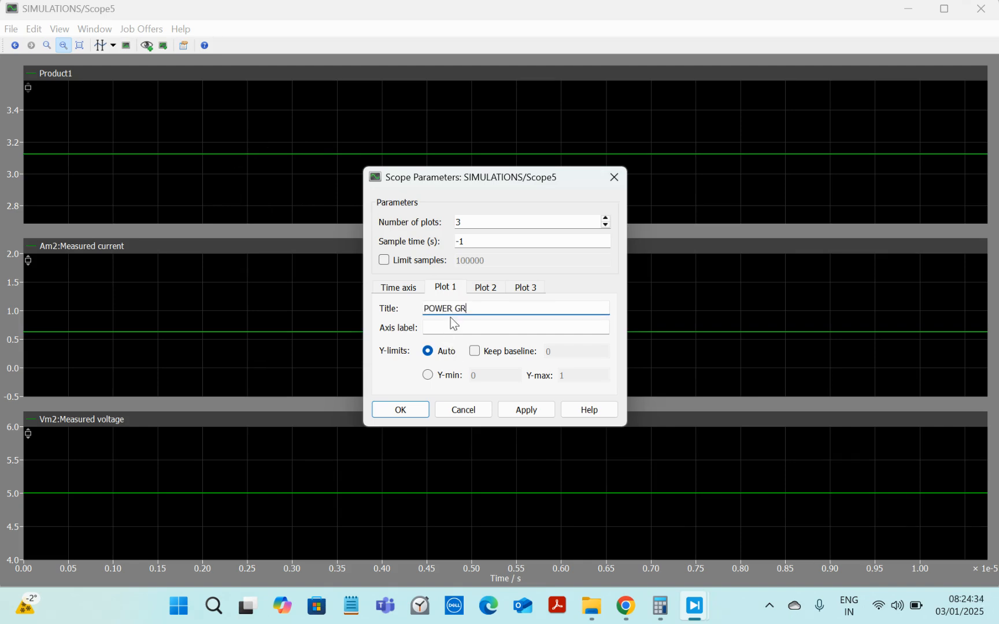
type("APH")
left_click(443, 330)
type("MAGNITUDE (IN")
key("BackSpace")
key("BackSpace")
type("in Watts")
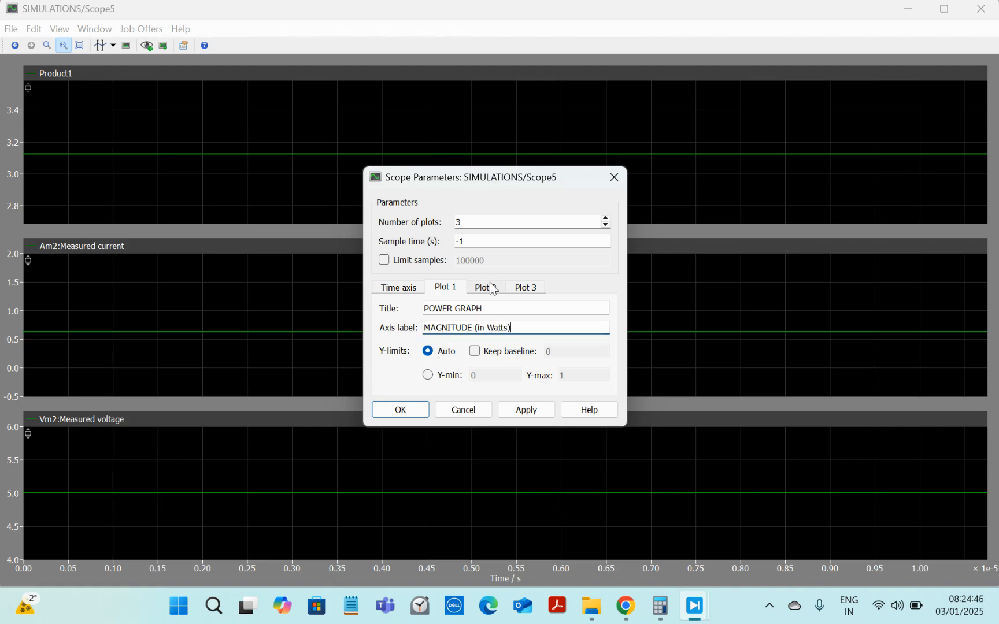
left_click(492, 285)
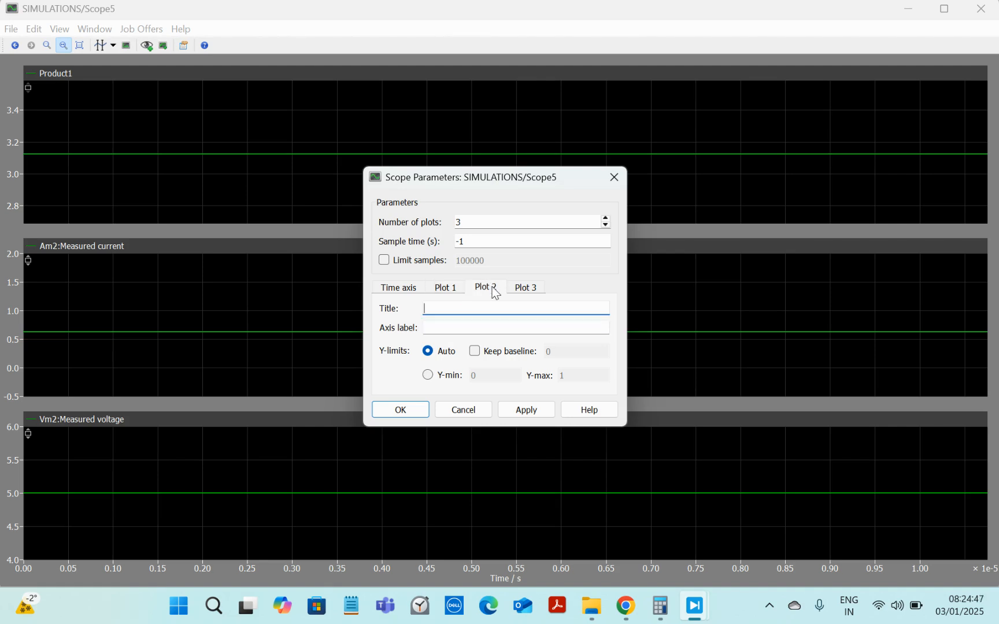
left_click(456, 292)
left_click(471, 309)
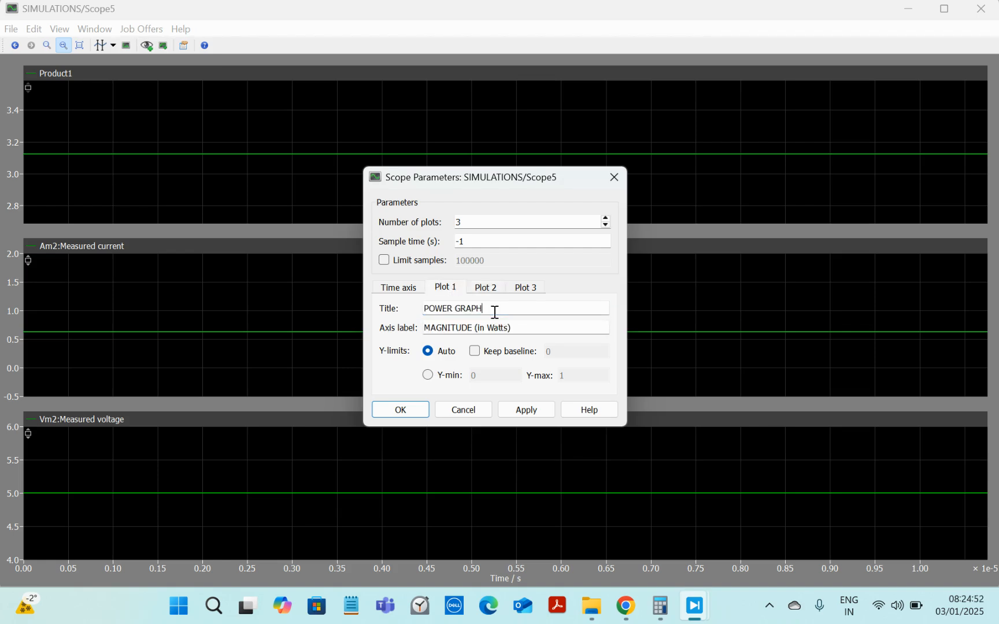
Step: Title plot 2 of the scope CURRENT GRAPH, reusing the plot 1 title text
key("ctrl+a")
key("ctrl+c")
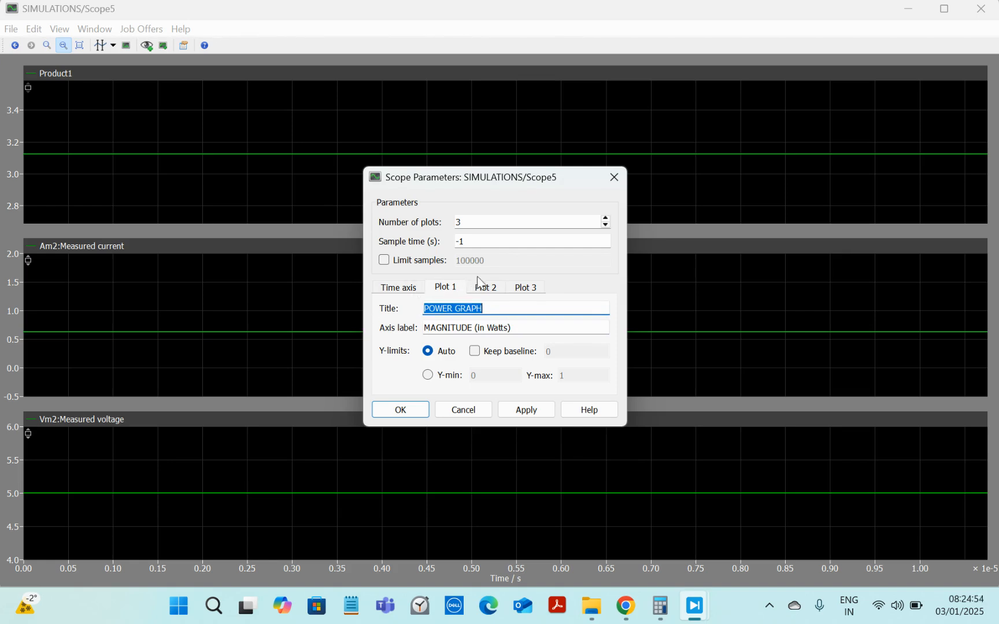
left_click(494, 292)
key("ctrl+v")
left_click_drag(456, 308, 393, 310)
type("CURRENT")
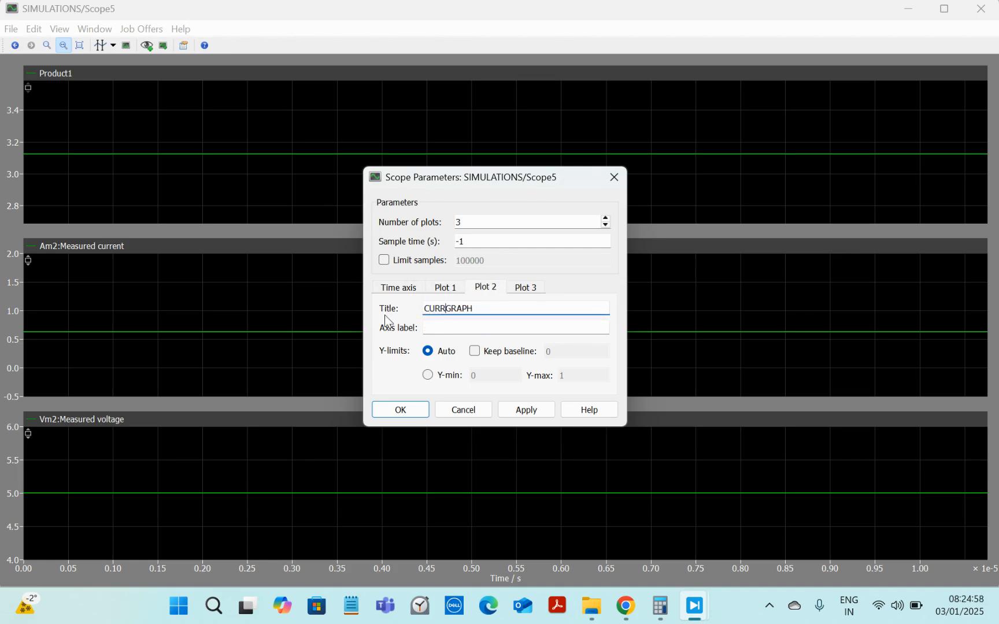
left_click(439, 326)
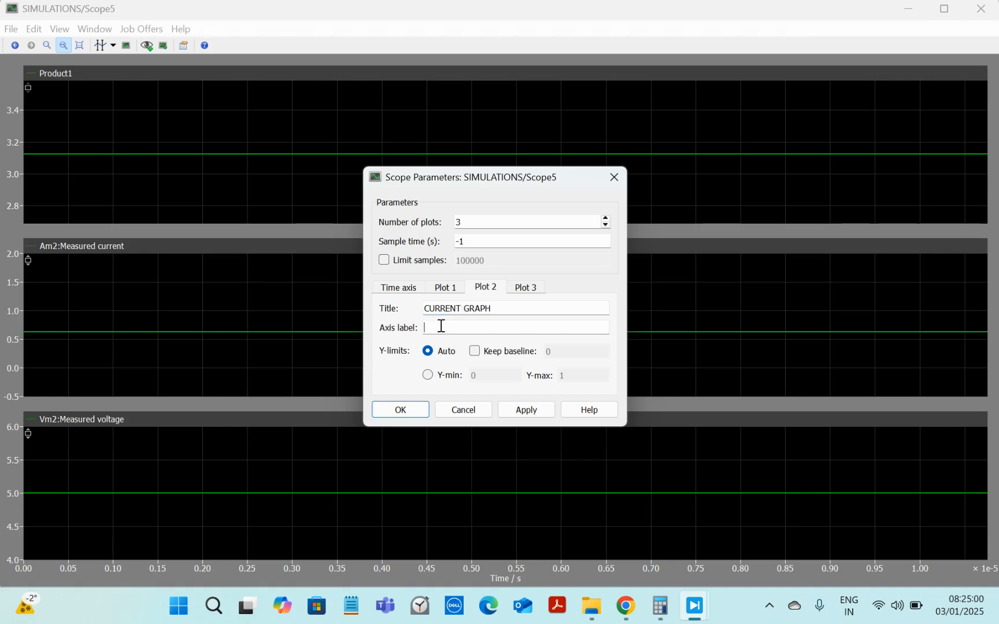
Step: Set plot 2's axis label to MAGNITUDE (in Amperes) by adapting the plot 1 label
left_click(451, 289)
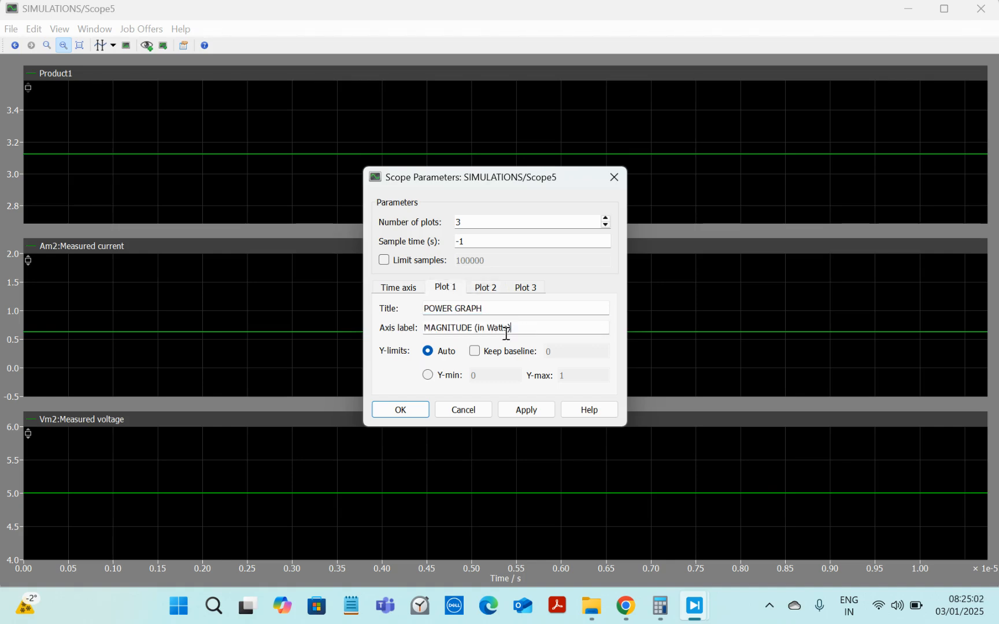
left_click_drag(508, 328, 390, 341)
key("ctrl+c")
left_click(477, 288)
left_click(476, 327)
key("ctrl+v")
left_click_drag(507, 328, 492, 328)
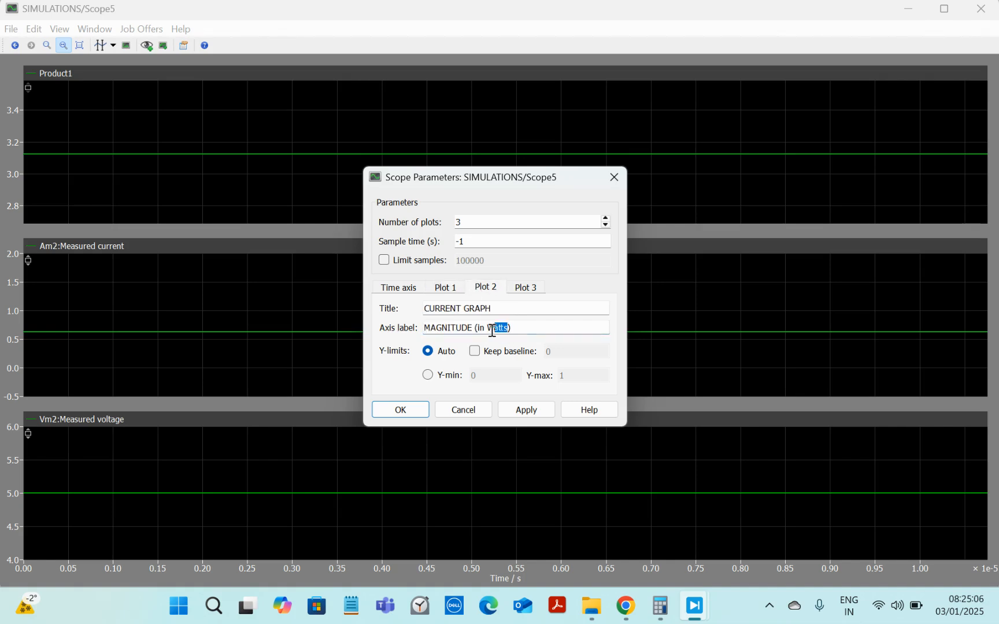
key("BackSpace")
key("ctrl+a")
key("ctrl+c")
Step: Set plot 3's axis label to MAGNITUDE (in Volts)
left_click(530, 289)
left_click(469, 329)
key("ctrl+v")
left_click_drag(520, 329, 489, 328)
type("Vol")
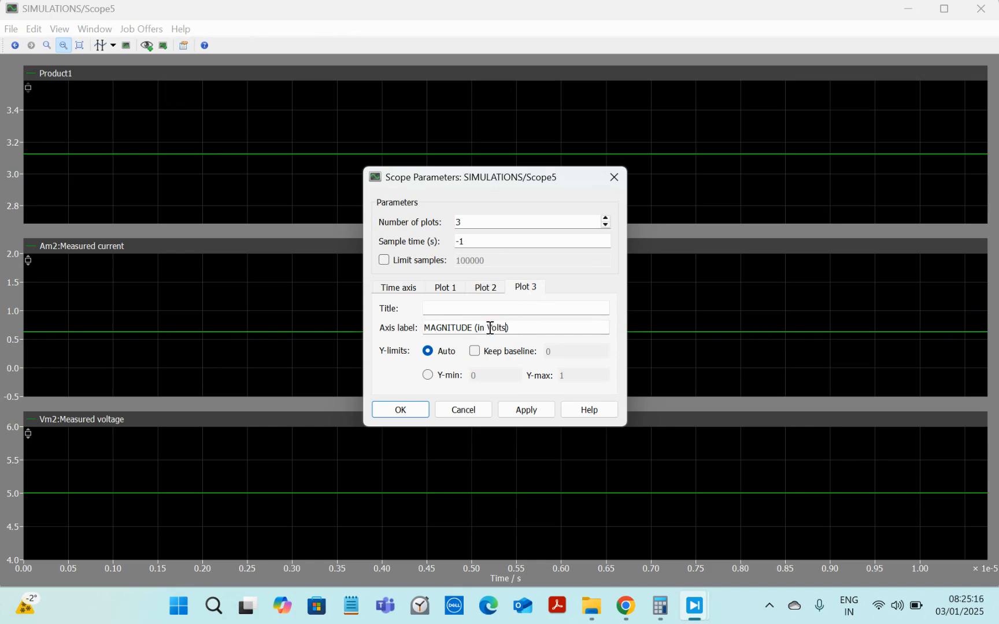
Step: Title plot 3 VOLTAGE GRAPH and apply and close the scope parameters
left_click(485, 288)
left_click(497, 308)
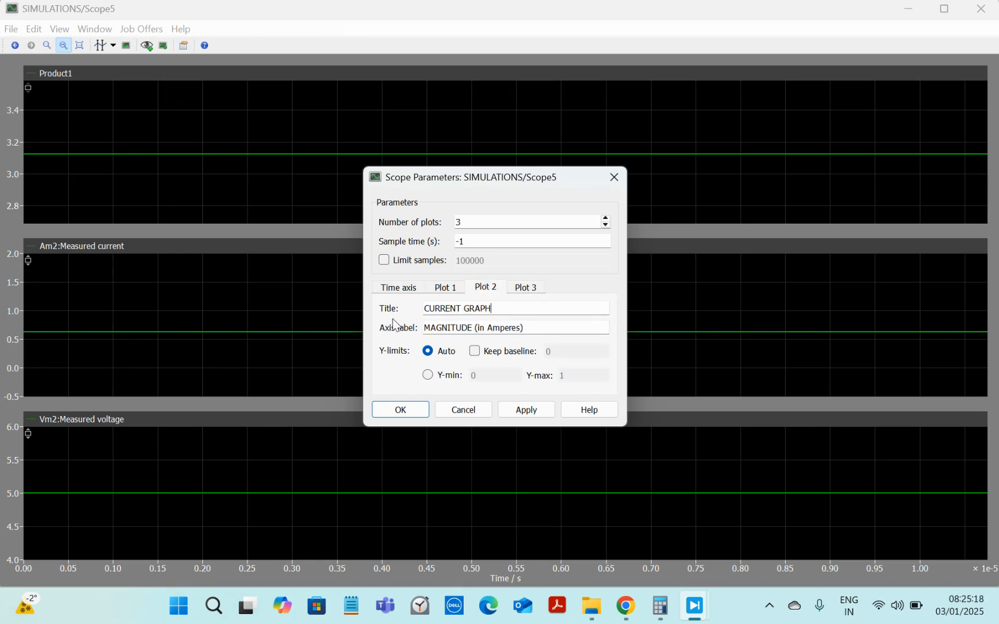
triple_click(464, 306)
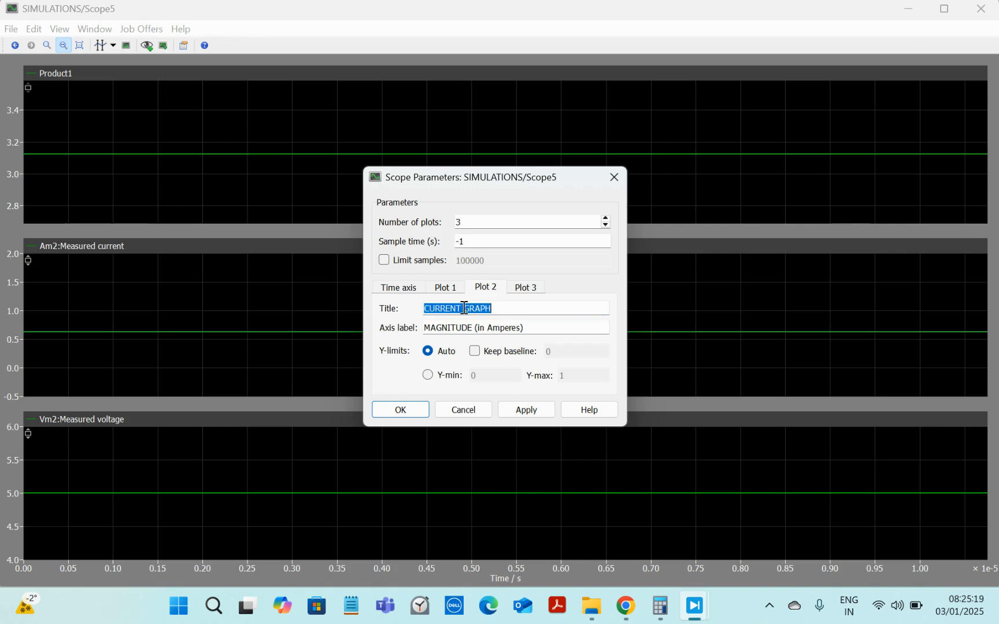
left_click(525, 294)
left_click(506, 306)
type("VOLTAGE GRAPH")
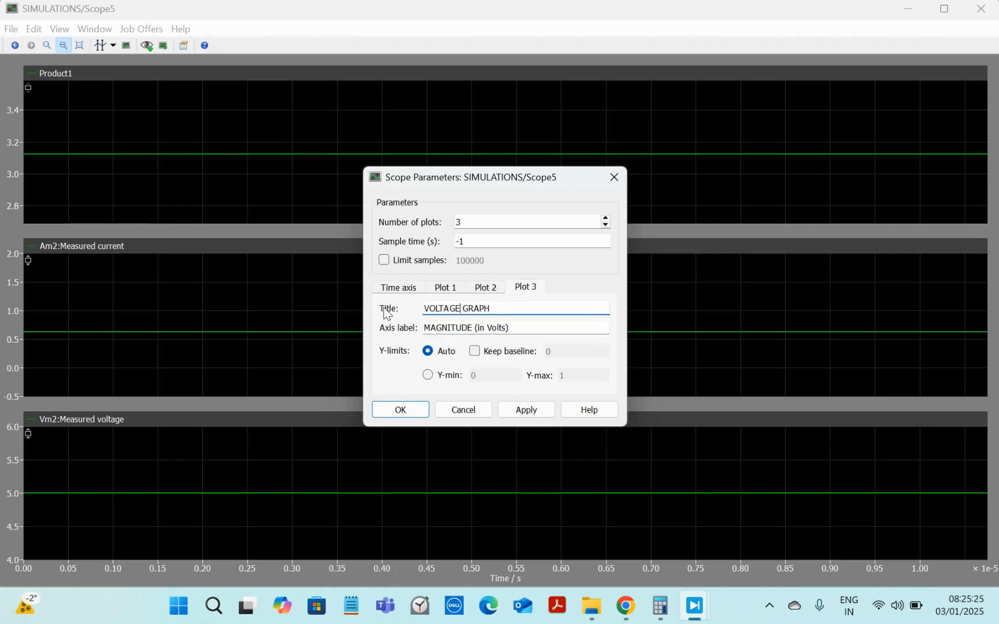
left_click(535, 413)
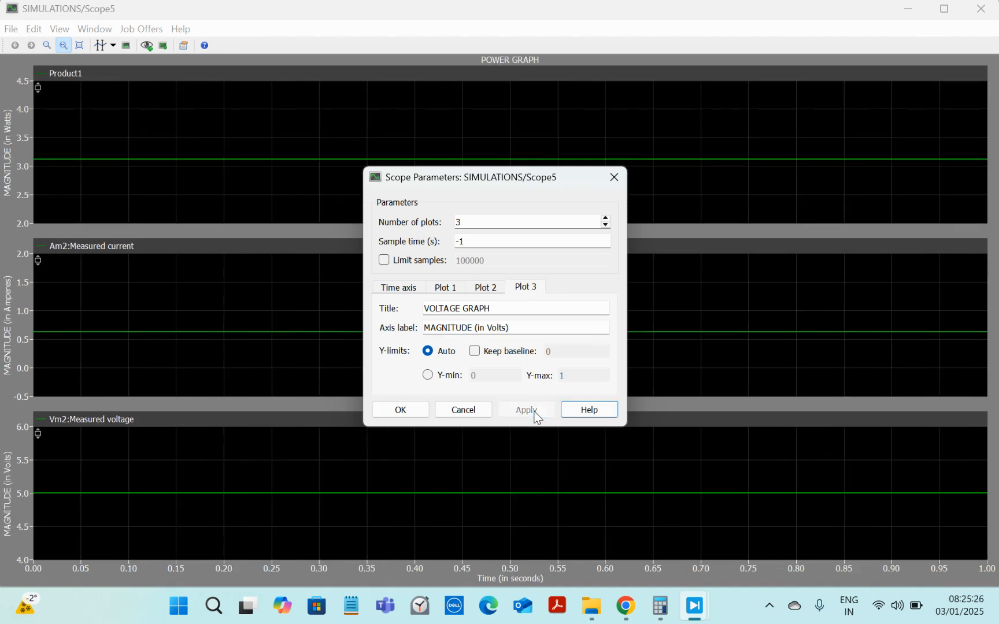
left_click(415, 415)
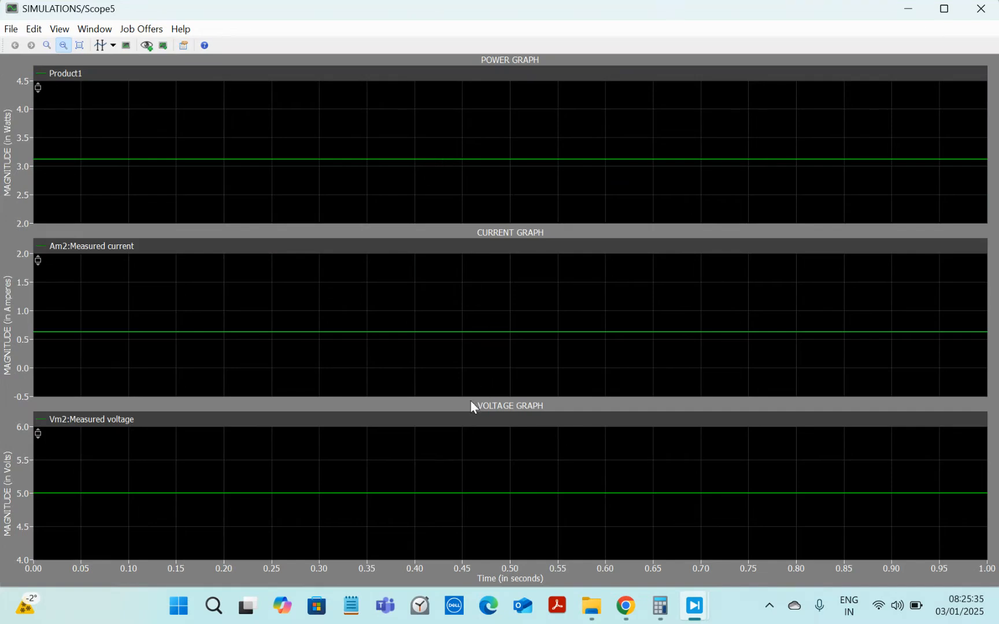
Step: Change the power curve's color to red and its line width to 2.0
right_click(145, 128)
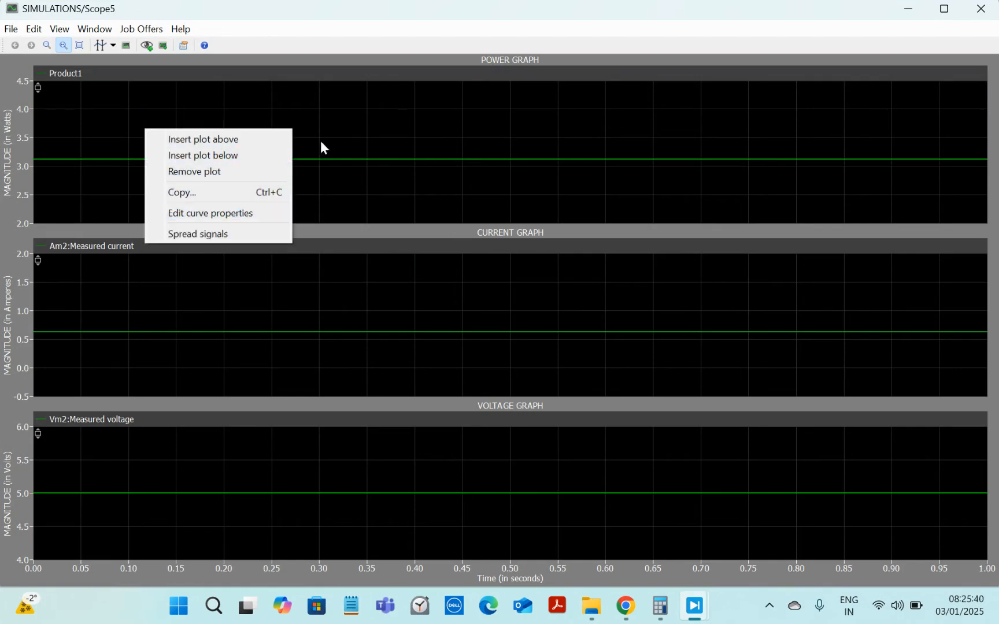
left_click(346, 129)
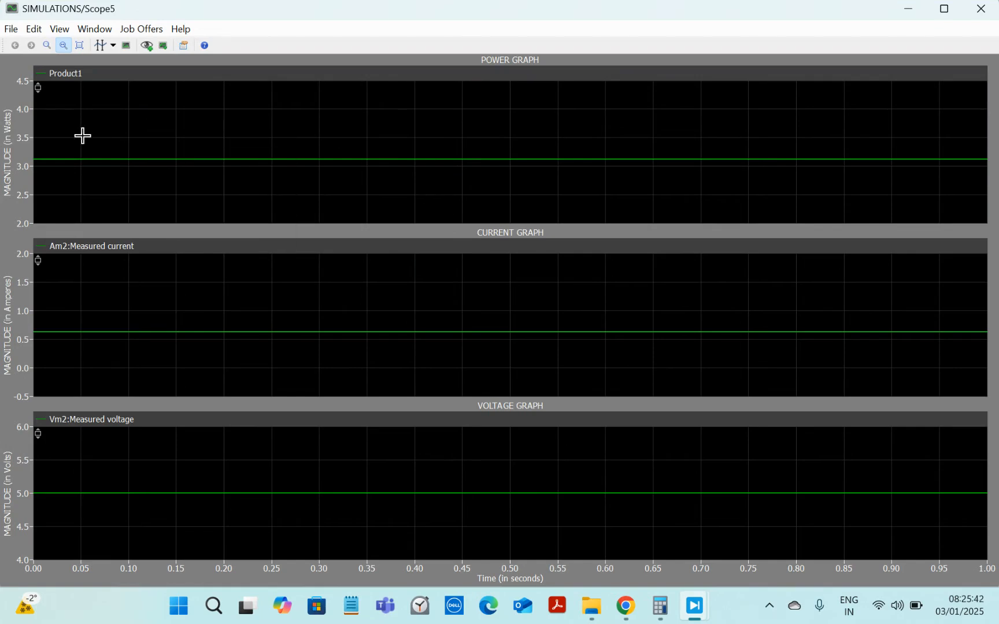
right_click(170, 117)
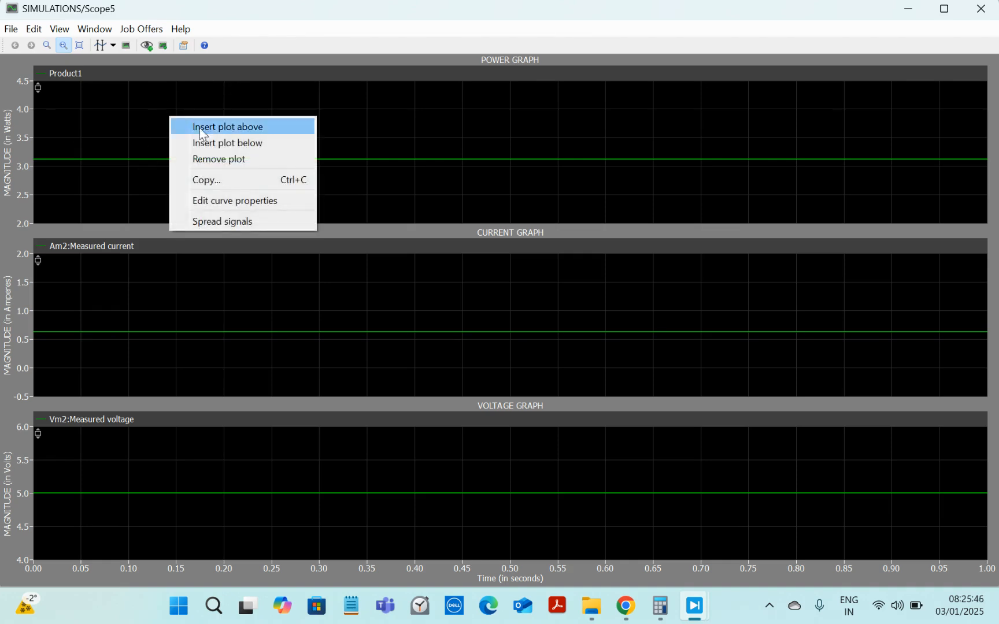
left_click(253, 200)
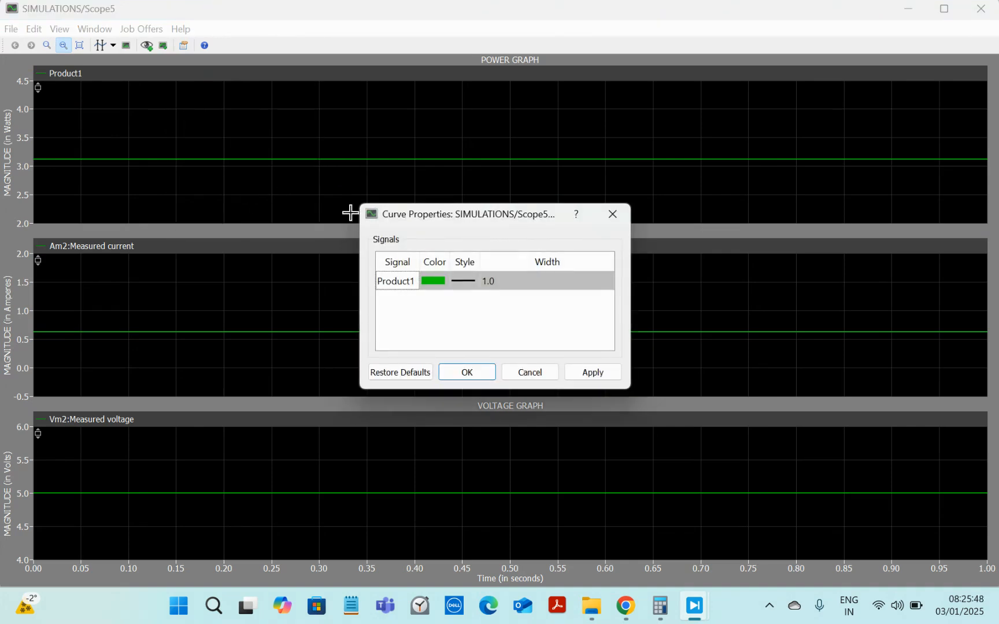
double_click(490, 282)
left_click(606, 284)
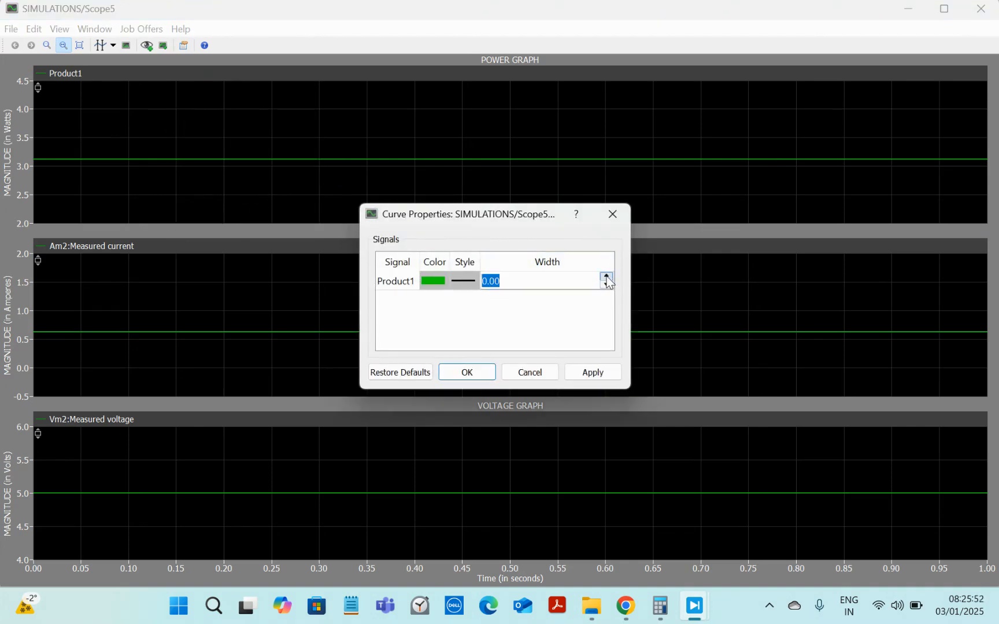
double_click(438, 283)
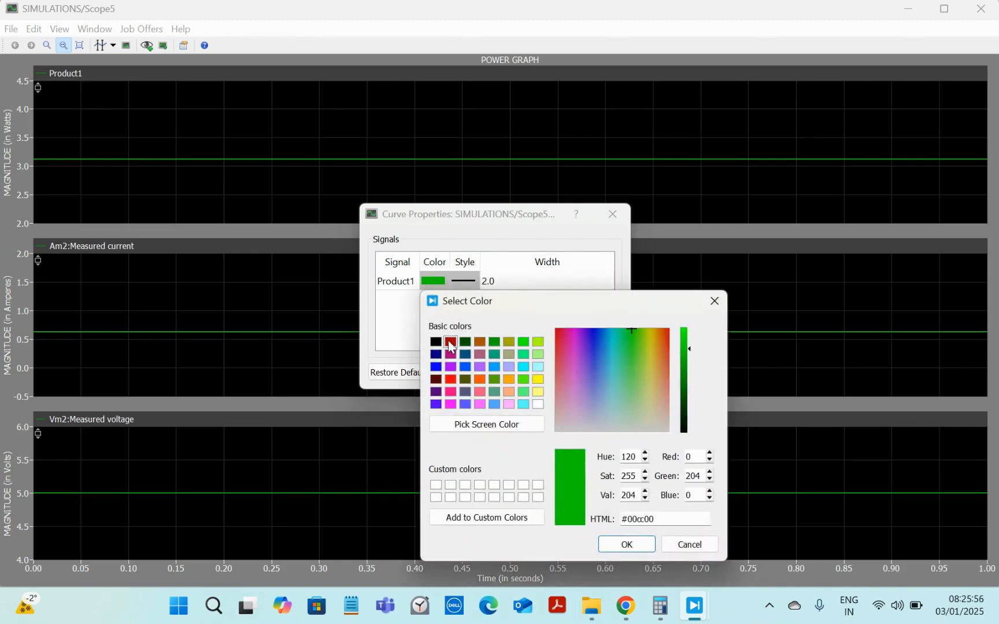
left_click(450, 341)
left_click(627, 544)
left_click(595, 375)
left_click(468, 372)
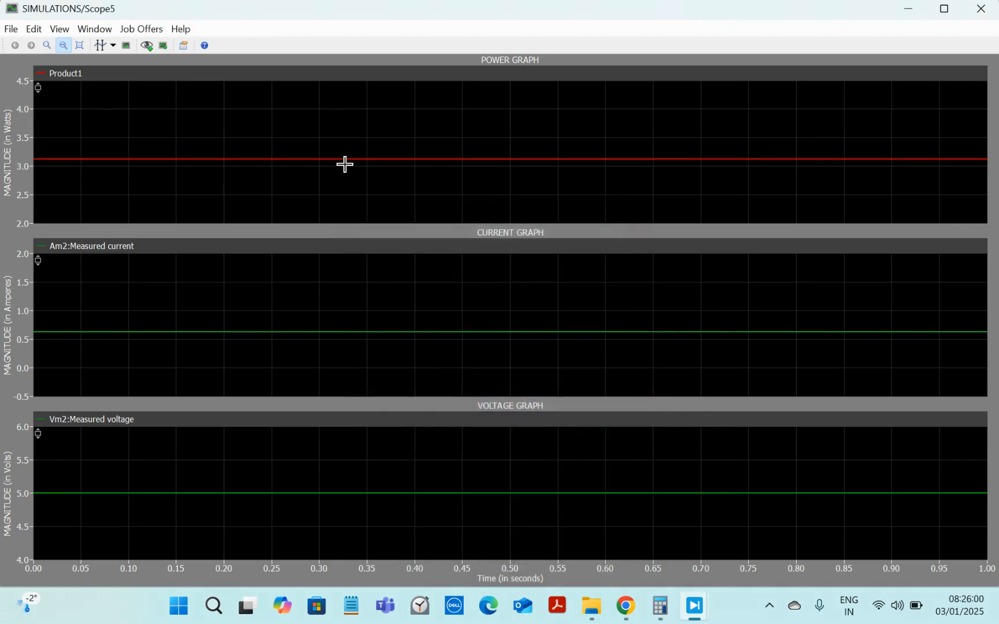
Step: Change the voltage curve's color to blue and its line width to 2.0
right_click(362, 461)
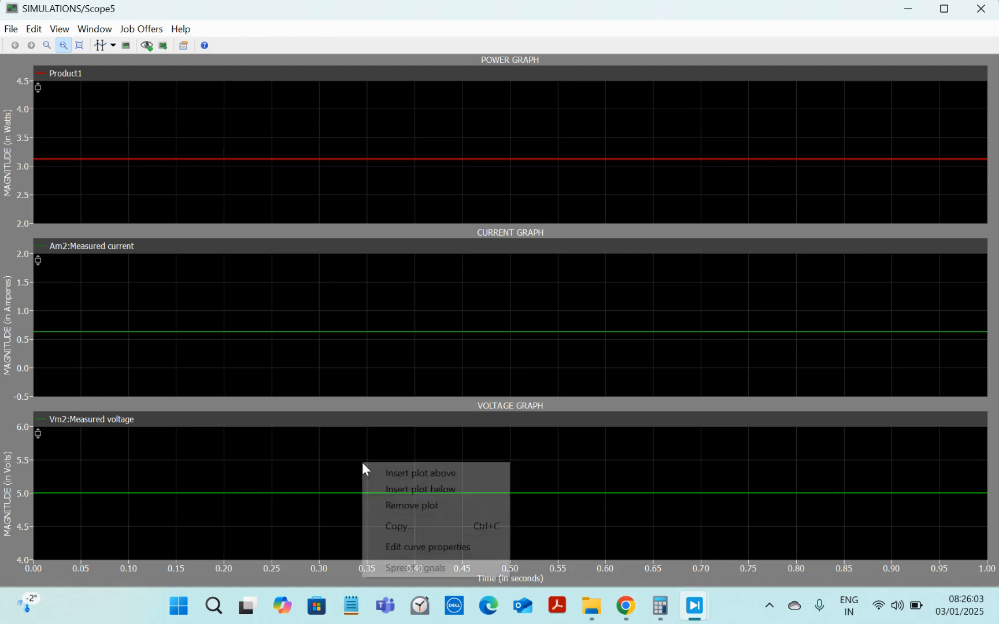
left_click(405, 546)
left_click(587, 284)
double_click(557, 283)
left_click(606, 277)
double_click(494, 281)
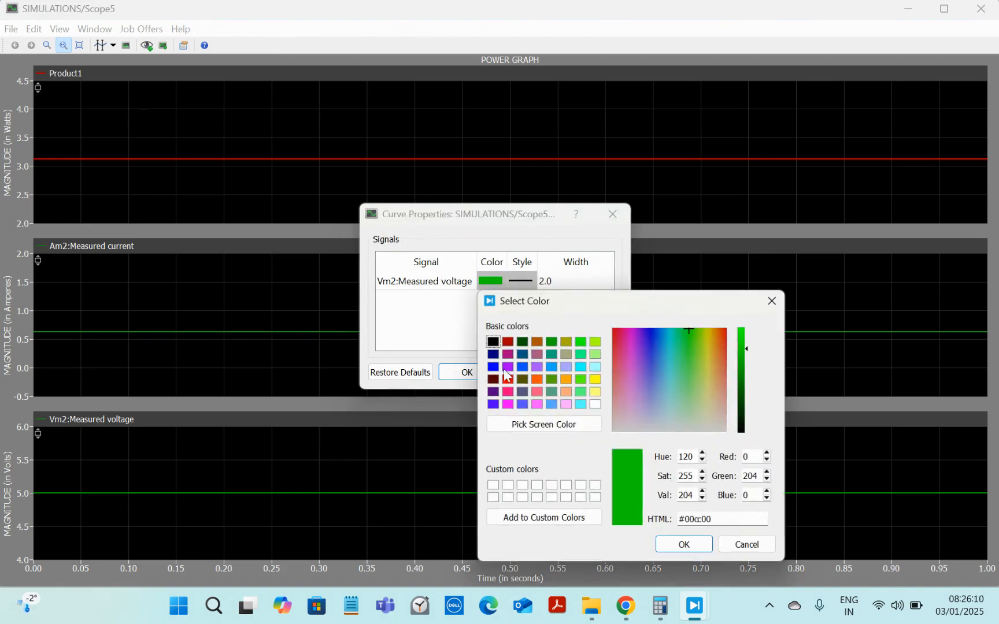
left_click(494, 368)
left_click(676, 544)
left_click(598, 372)
left_click(459, 374)
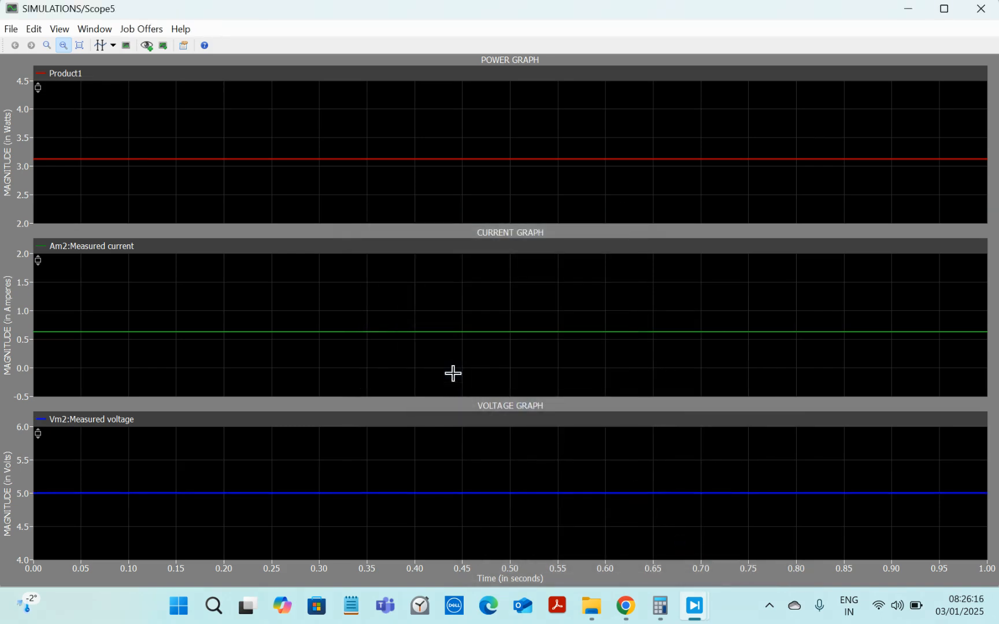
Step: Set the current curve's line width to 2.0
right_click(346, 287)
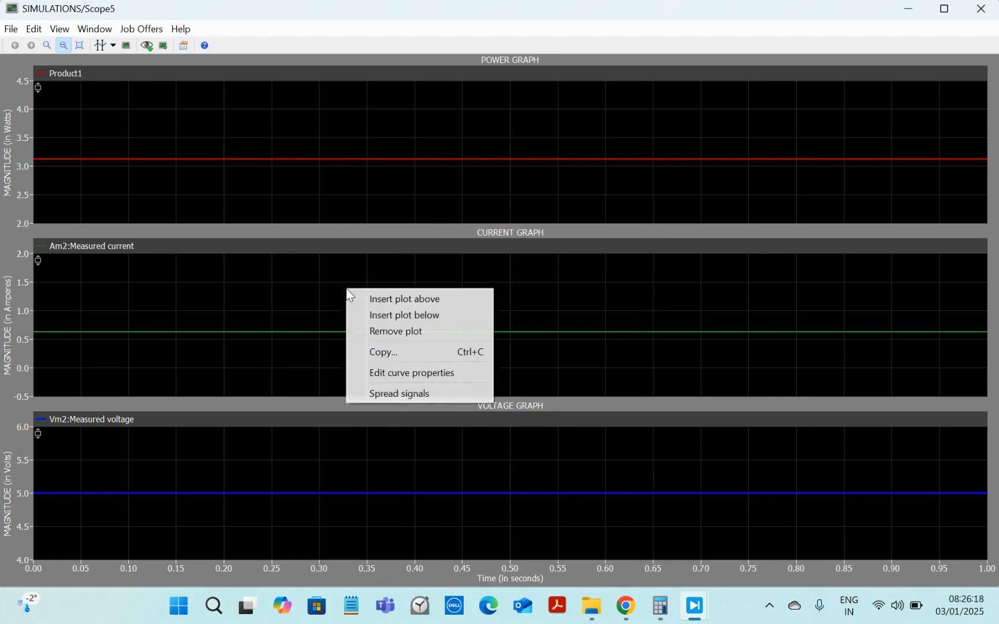
left_click(421, 380)
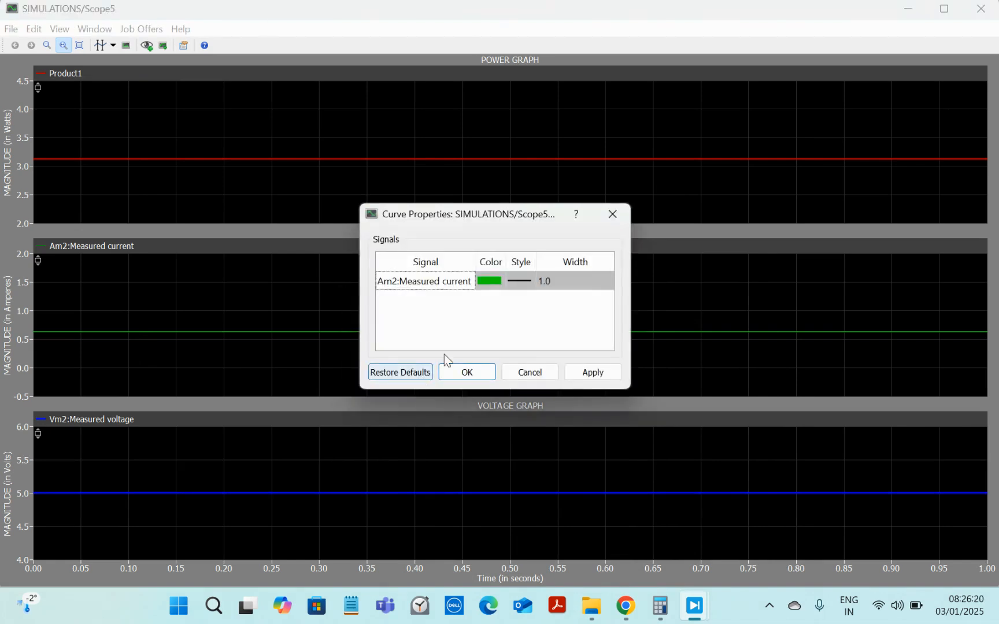
double_click(547, 281)
left_click(605, 276)
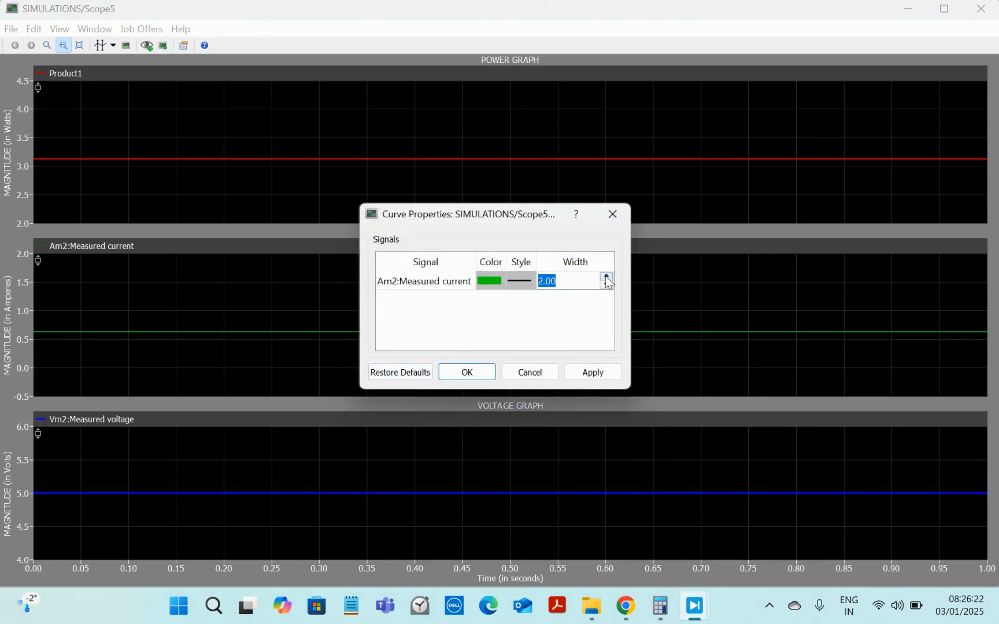
left_click(596, 373)
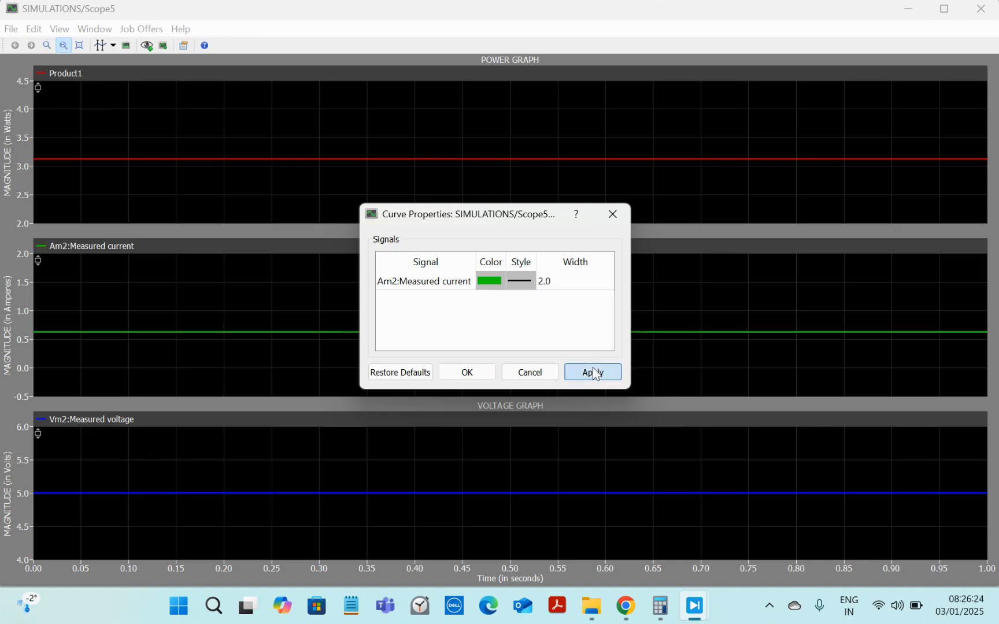
left_click(467, 373)
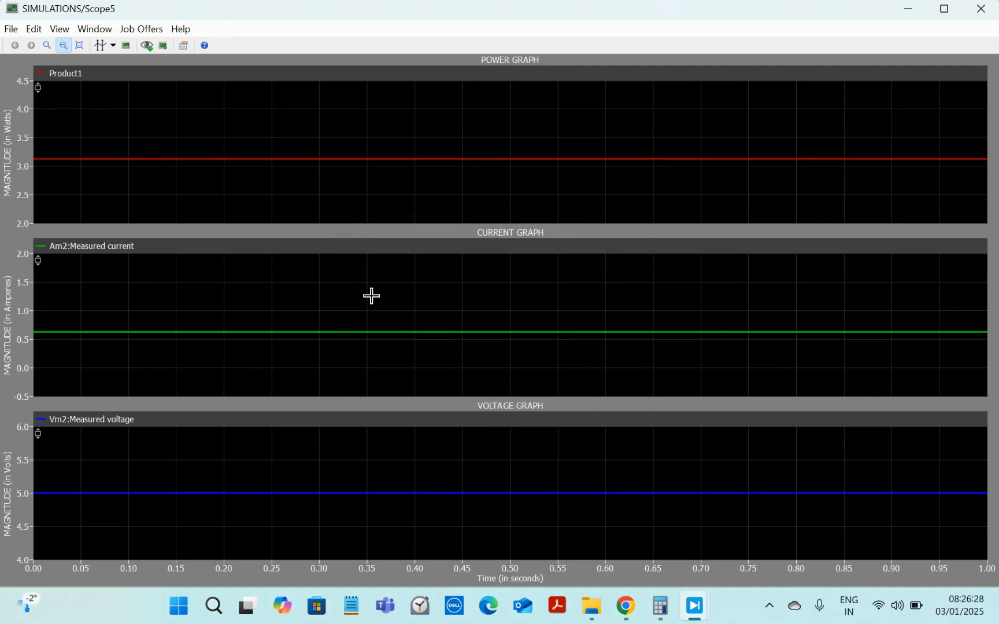
Step: Open the scope's copy-as-image page setup and set the resolution to 600 dpi
left_click_drag(255, 146, 5, 128)
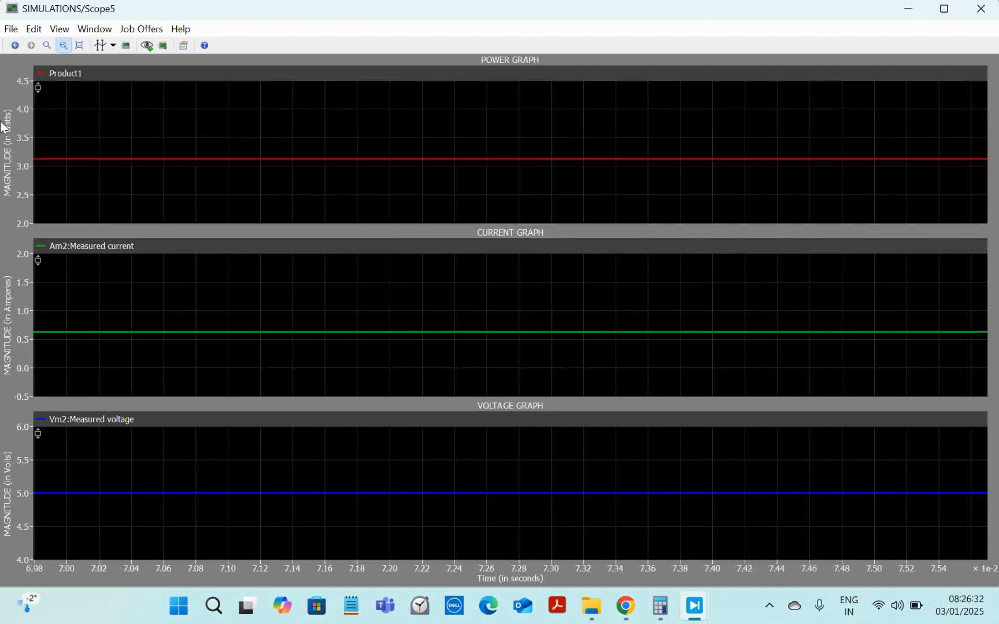
left_click(11, 32)
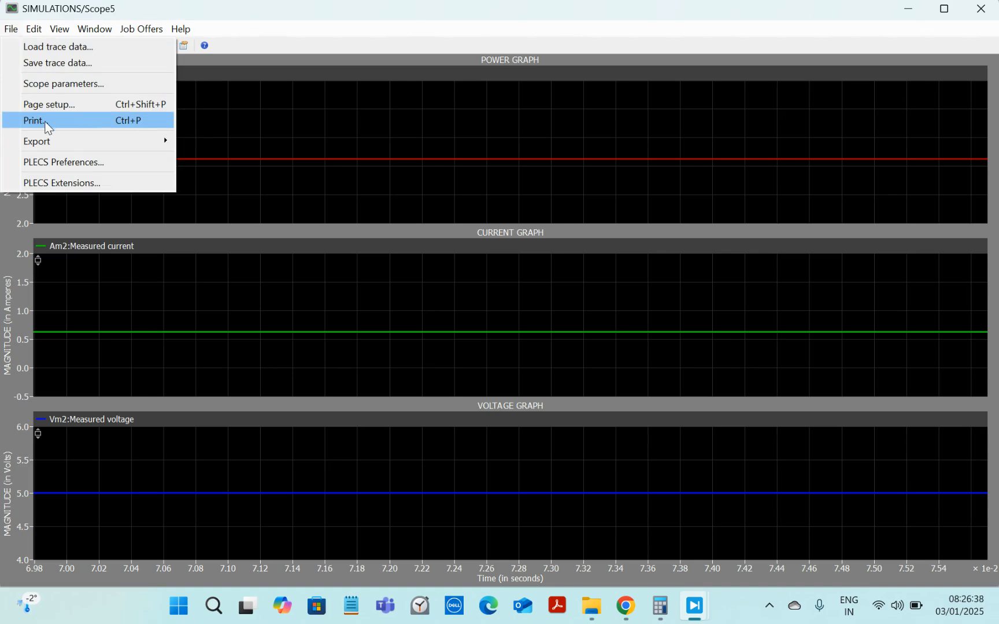
left_click(193, 124)
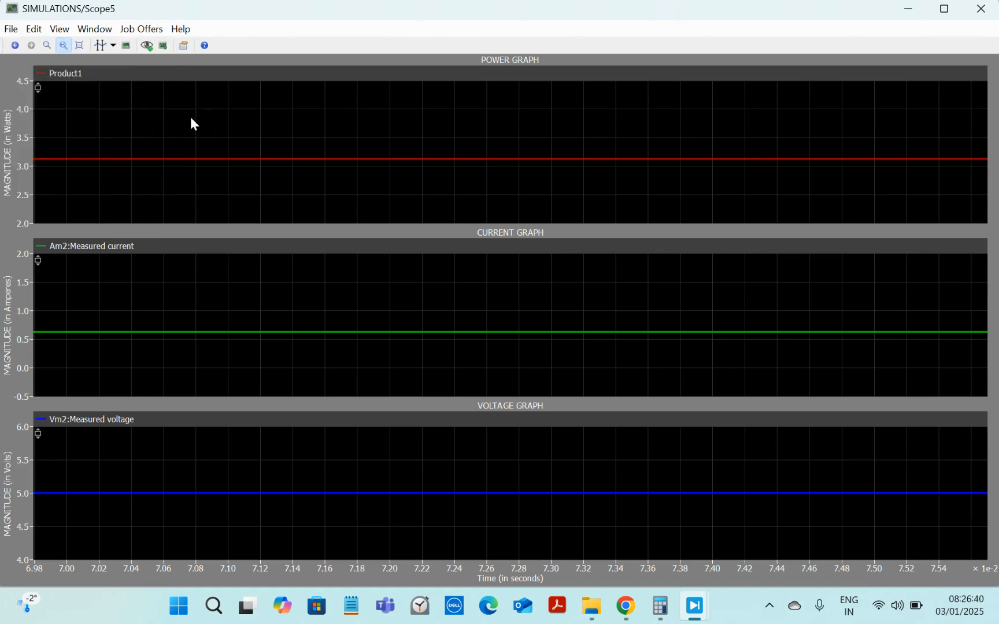
right_click(191, 117)
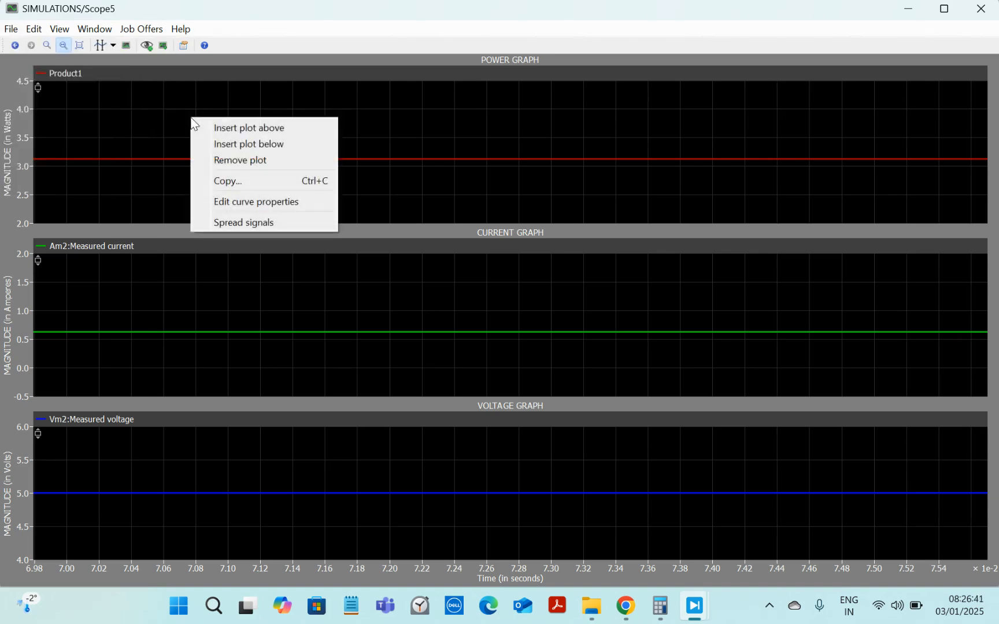
left_click(238, 178)
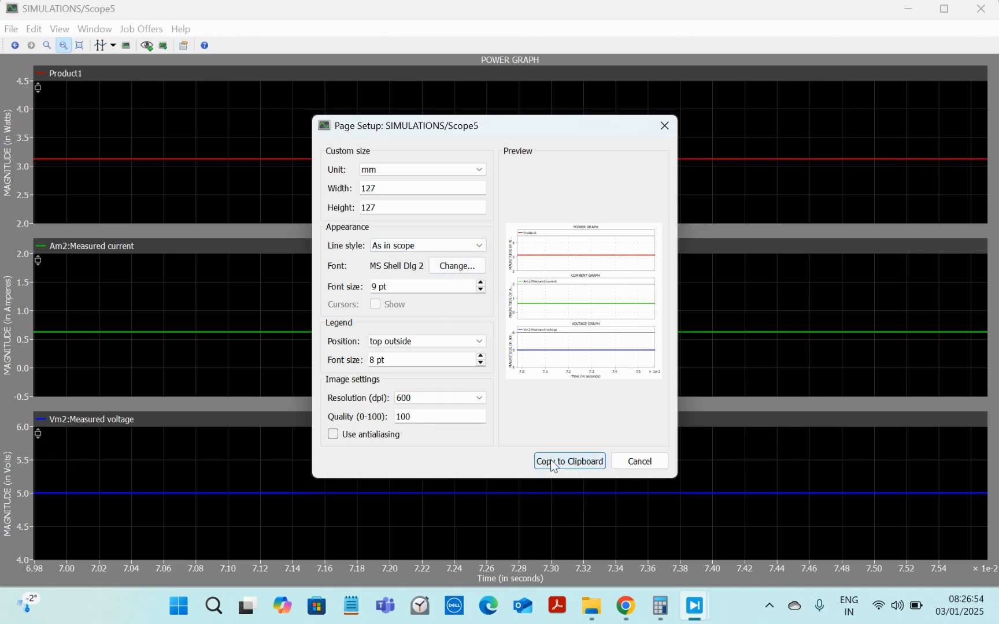
left_click(444, 396)
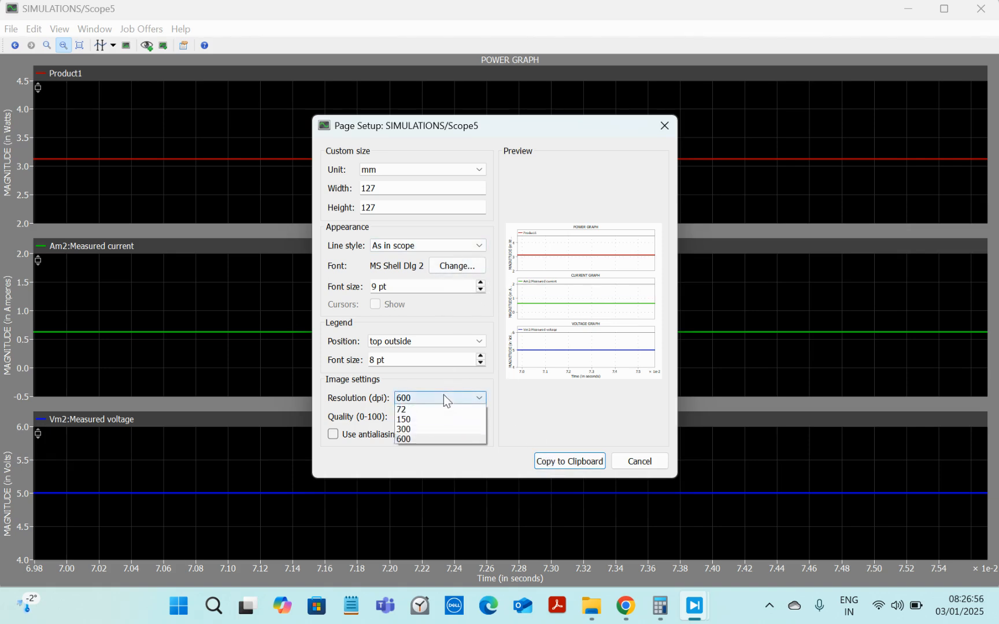
left_click(416, 437)
Step: Set the copied image's custom width and height to 120 mm each
left_click_drag(388, 206, 371, 207)
left_click(393, 192)
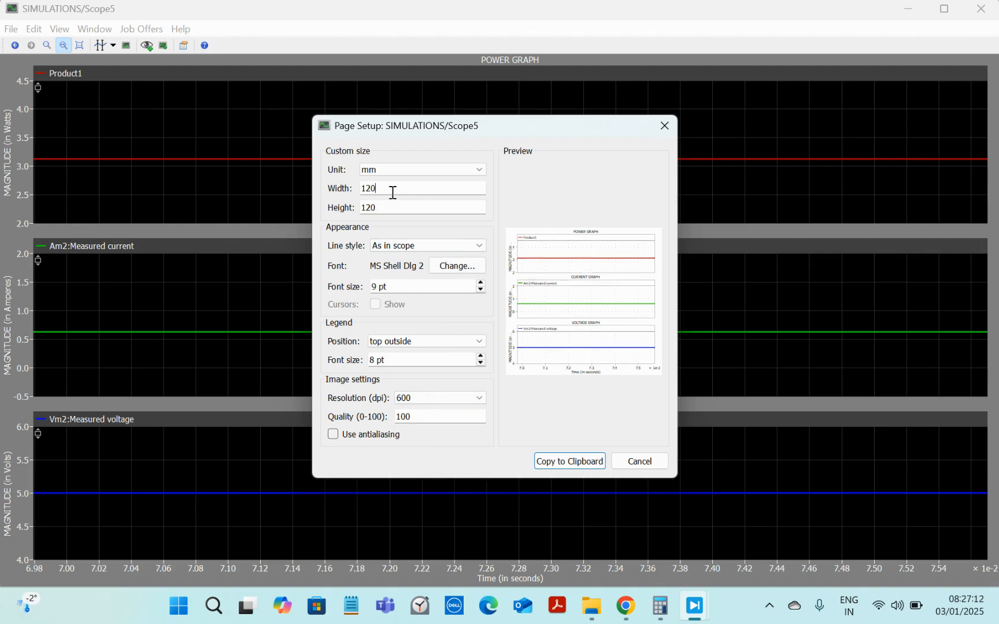
left_click(403, 203)
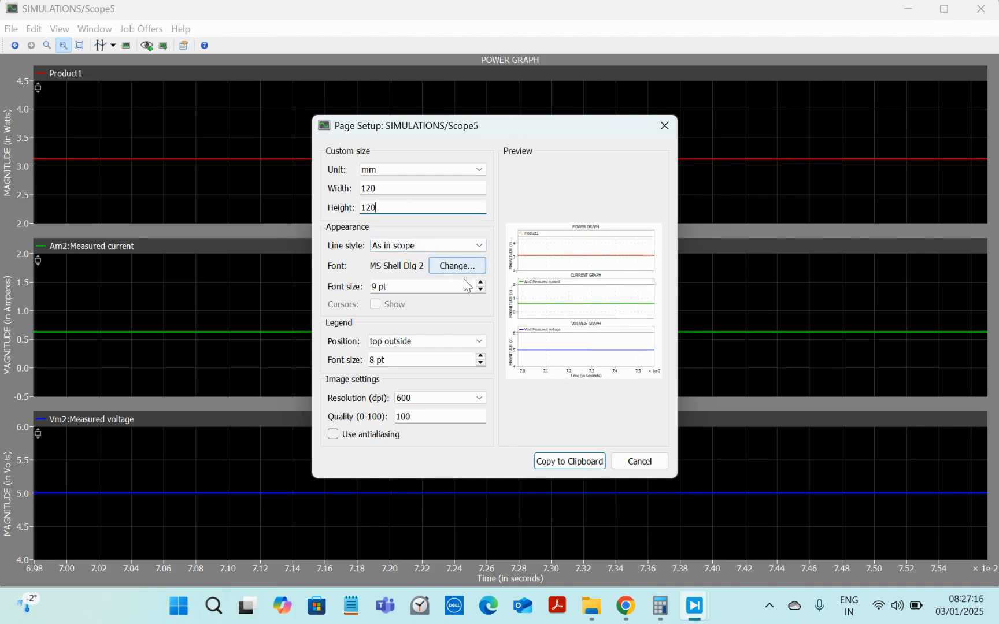
Step: Set the image's appearance font size to 10 pt
left_click(480, 283)
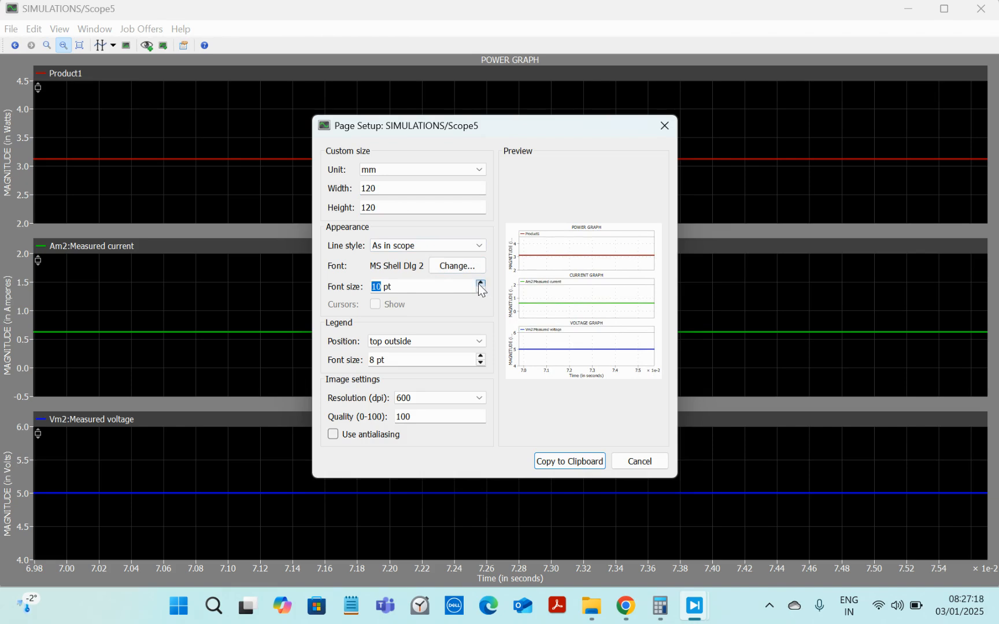
left_click(480, 284)
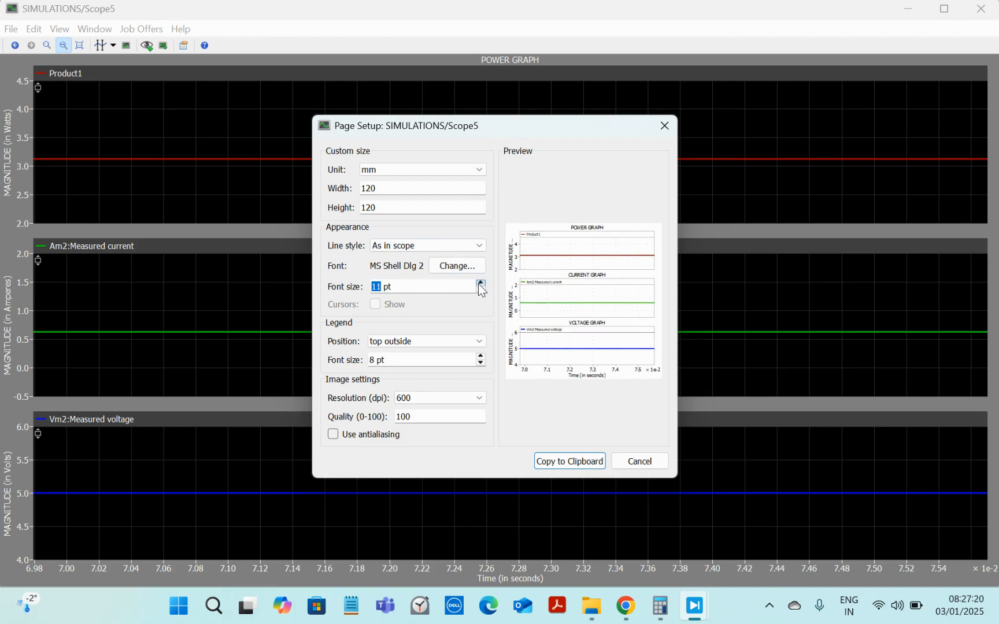
left_click(480, 290)
Step: Set the legend font size to 8 pt and copy the scope image to the clipboard
left_click(480, 357)
left_click(480, 356)
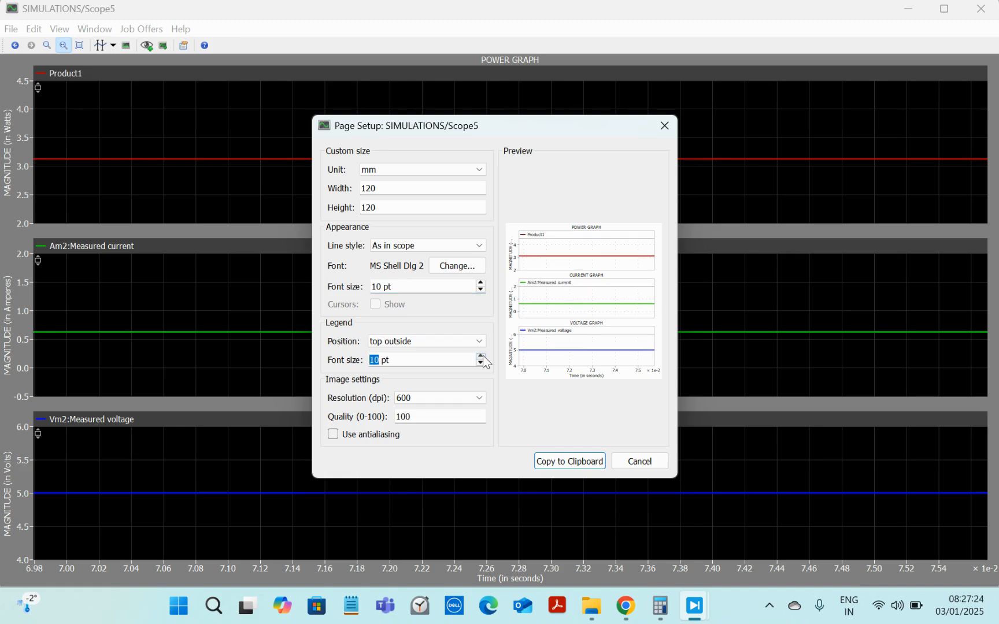
left_click(483, 356)
left_click(480, 363)
left_click(481, 363)
left_click(481, 363)
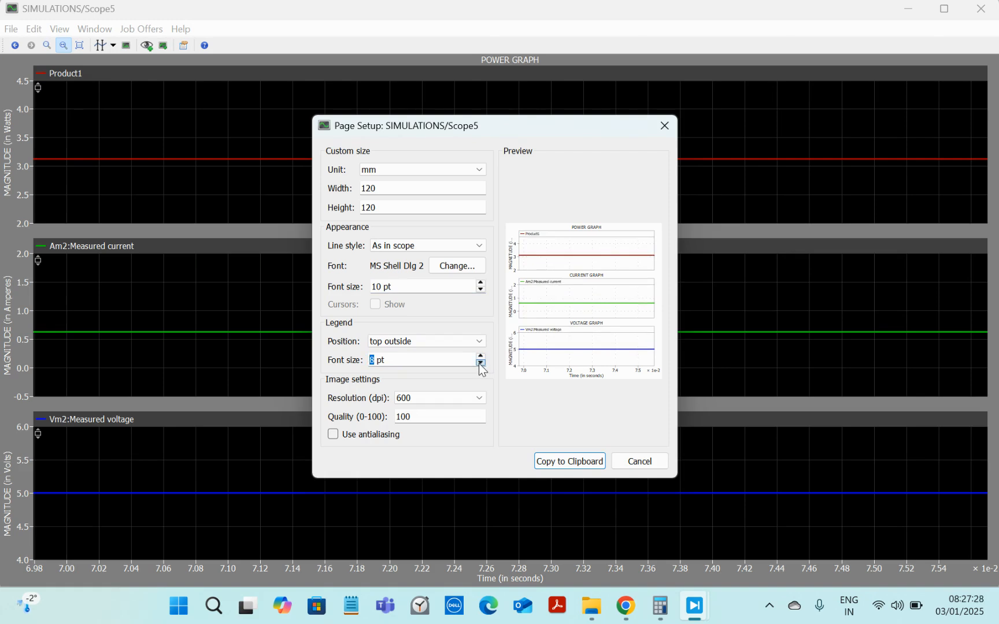
left_click(558, 469)
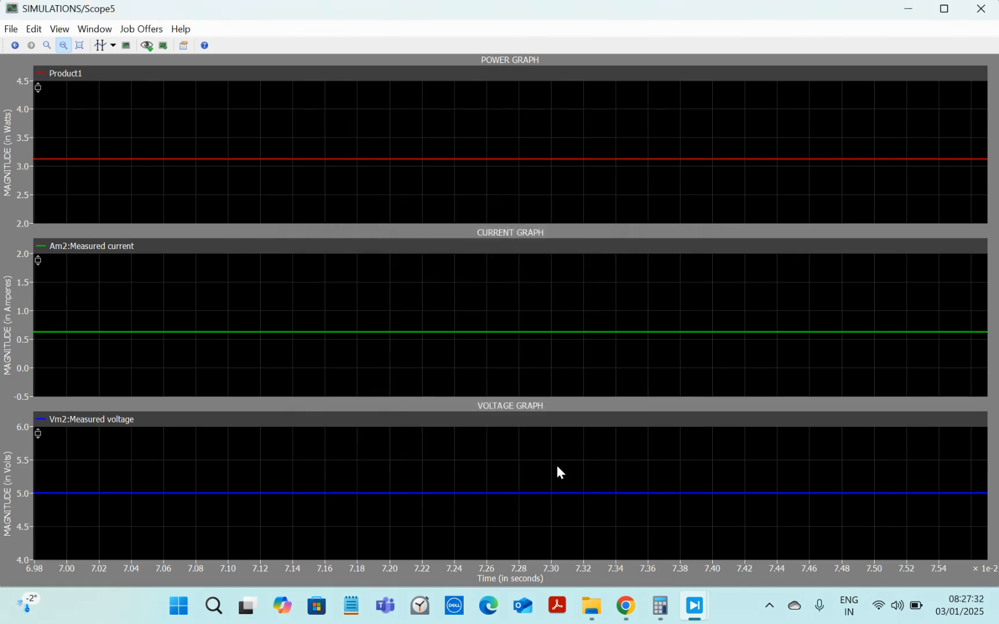
Step: Open Word, create a blank document and paste the copied scope image into it
left_click(215, 610)
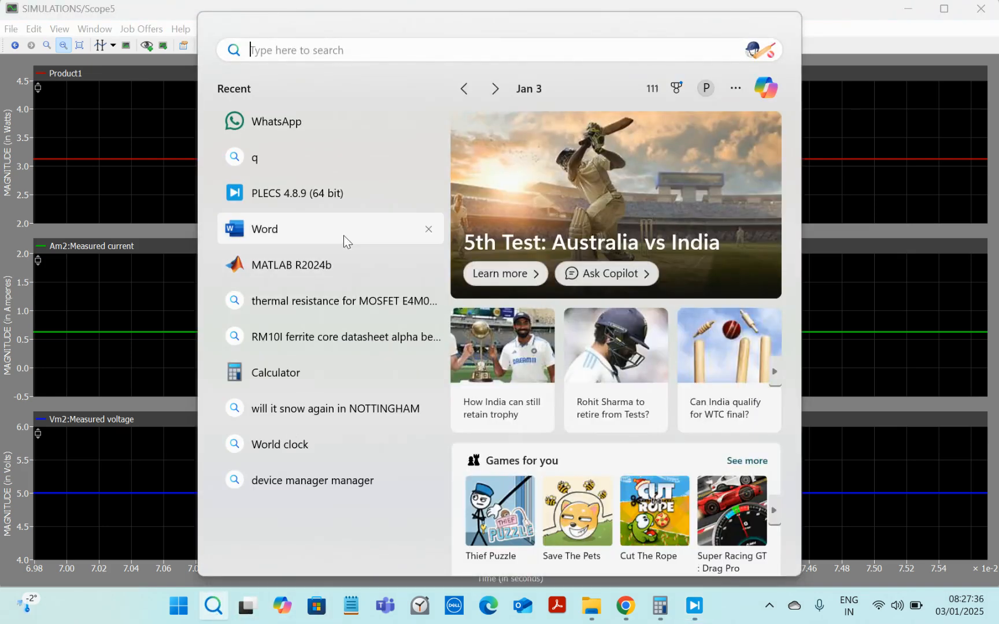
left_click(344, 235)
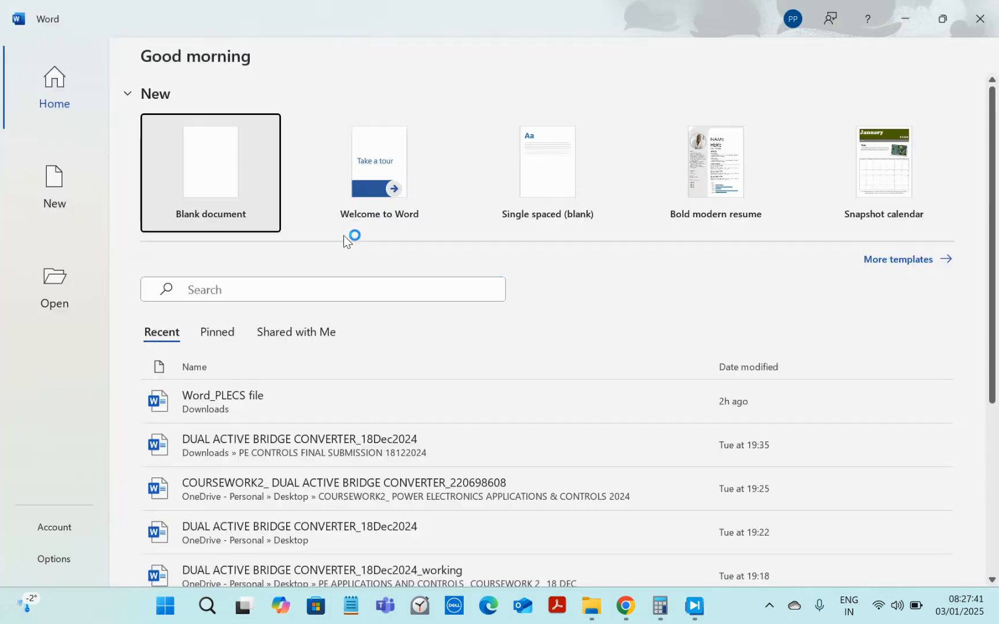
left_click(191, 162)
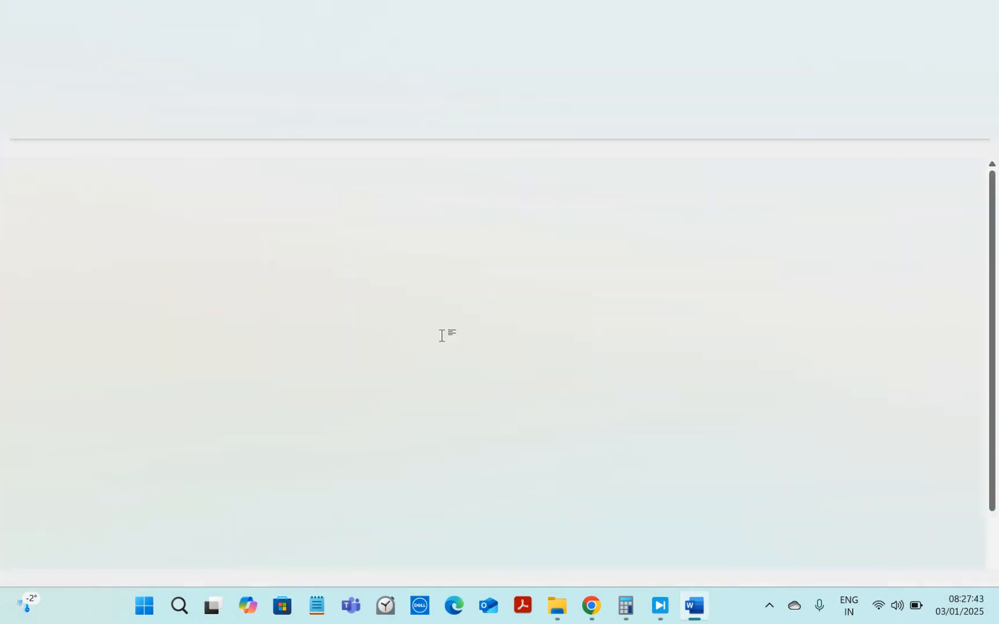
key("ctrl+v")
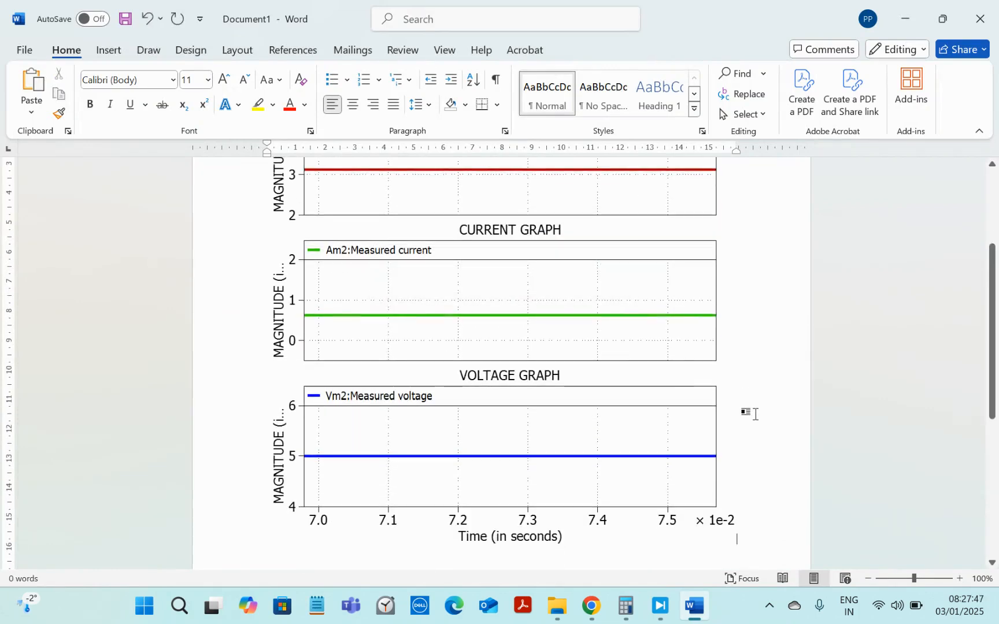
scroll(709, 363, "up", 5)
scroll(709, 363, "down", 5)
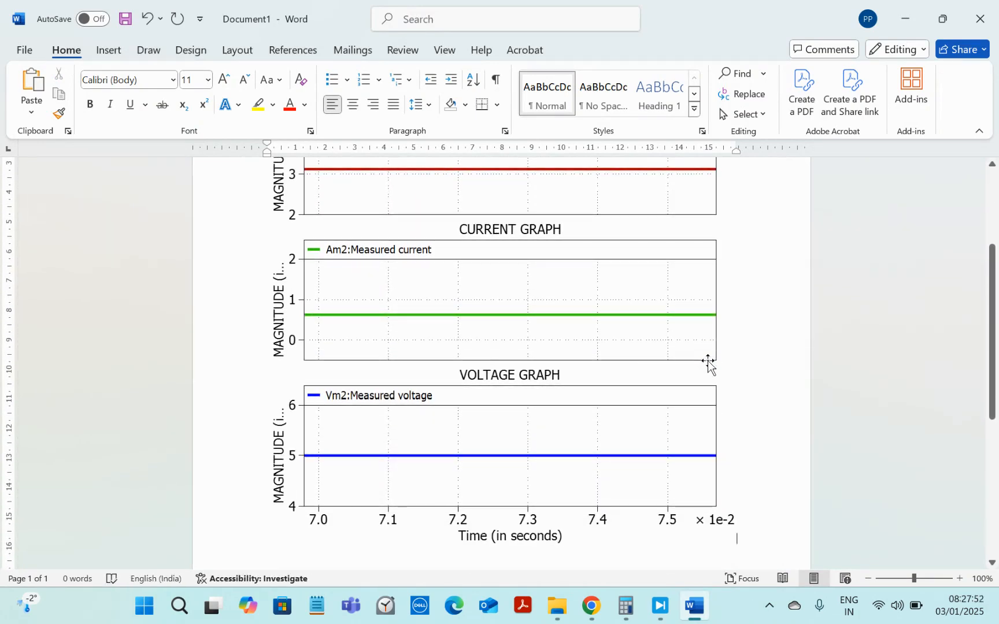
Step: Switch back to the PLECS model and briefly reopen the Power_Scope window before minimizing it
left_click(678, 609)
mouse_move(660, 607)
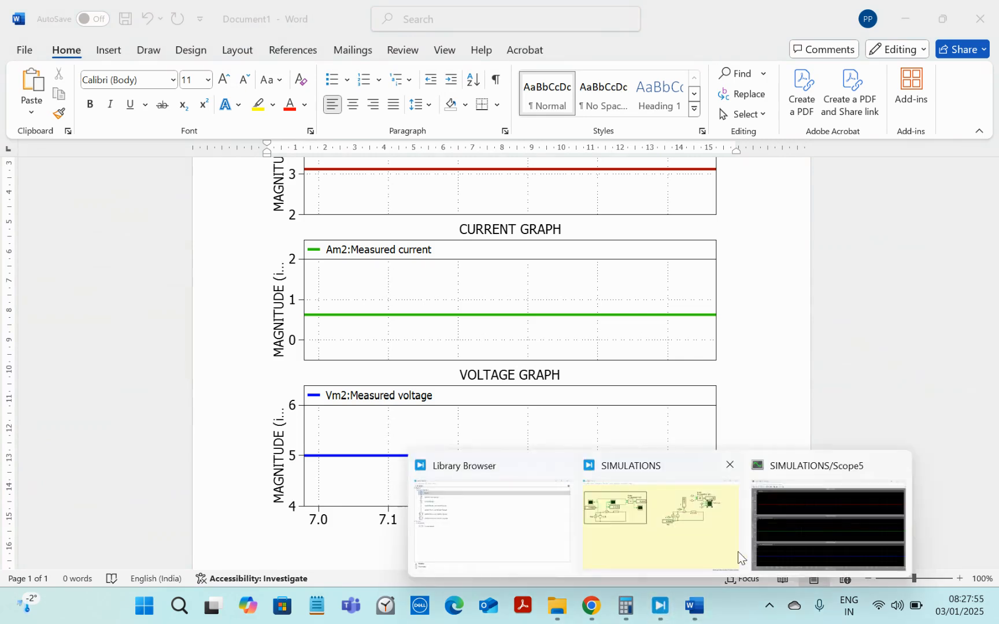
left_click(687, 543)
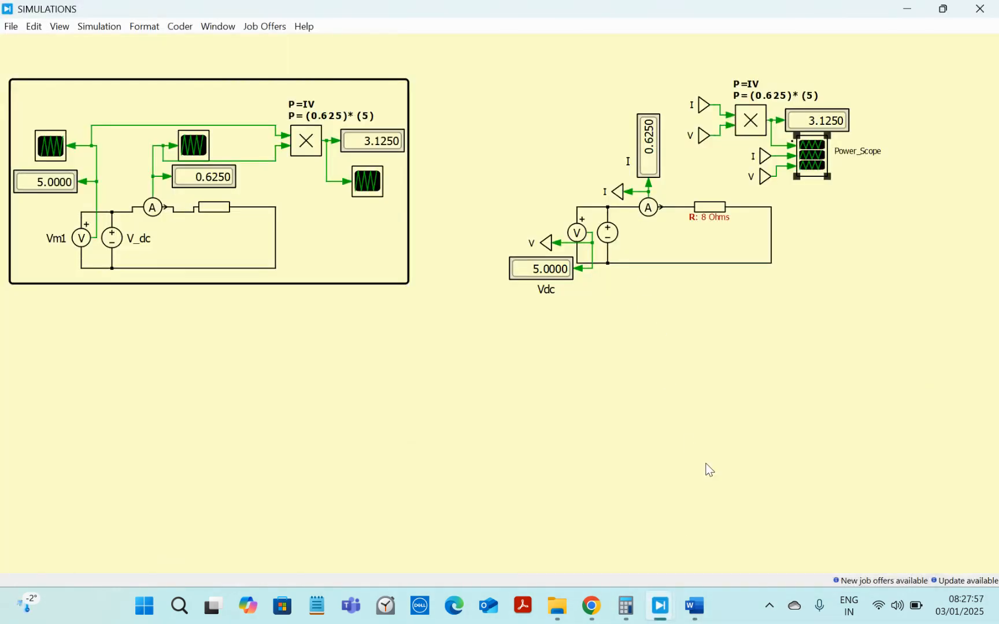
double_click(817, 173)
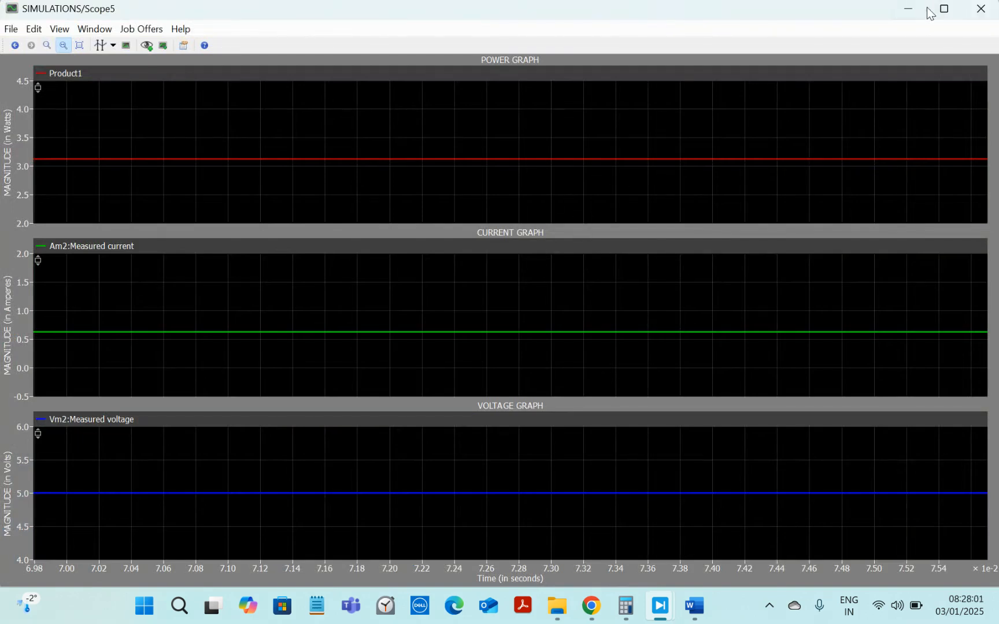
left_click(907, 8)
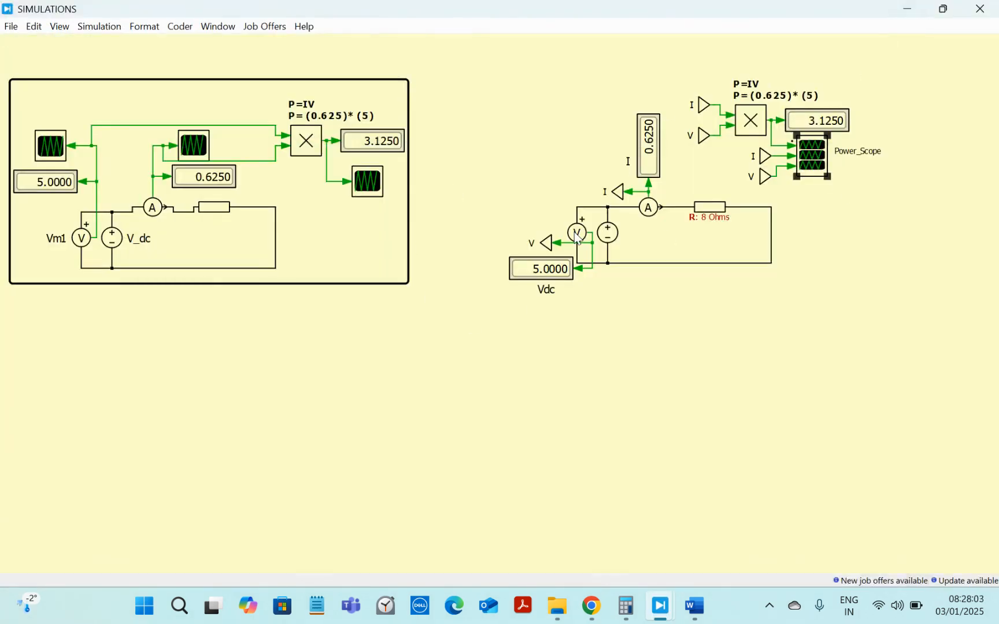
Step: Duplicate the first circuit's border frame and move the copy around the second circuit
left_click(407, 218)
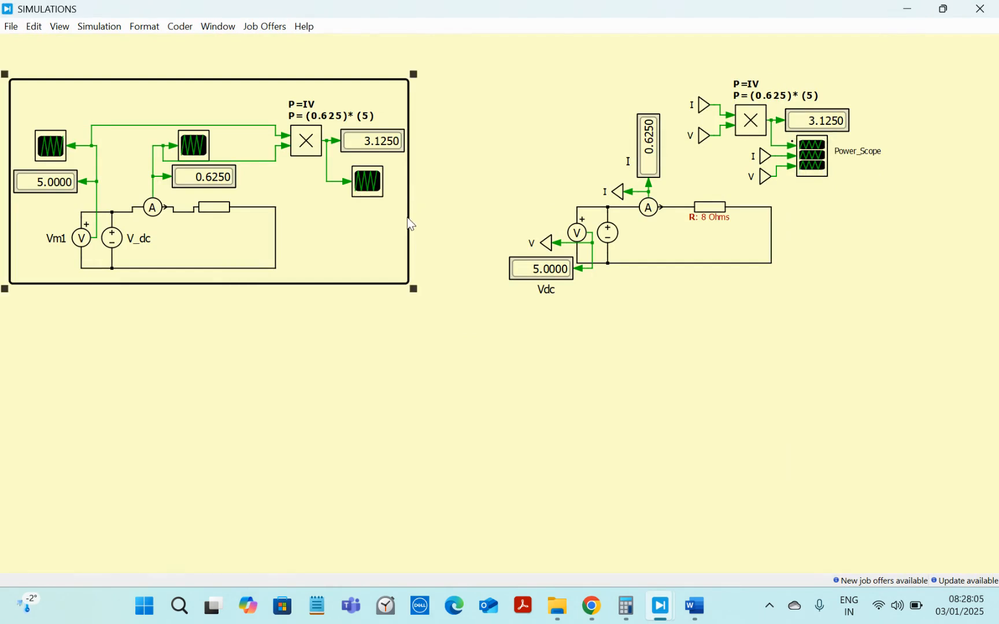
key("ctrl+v")
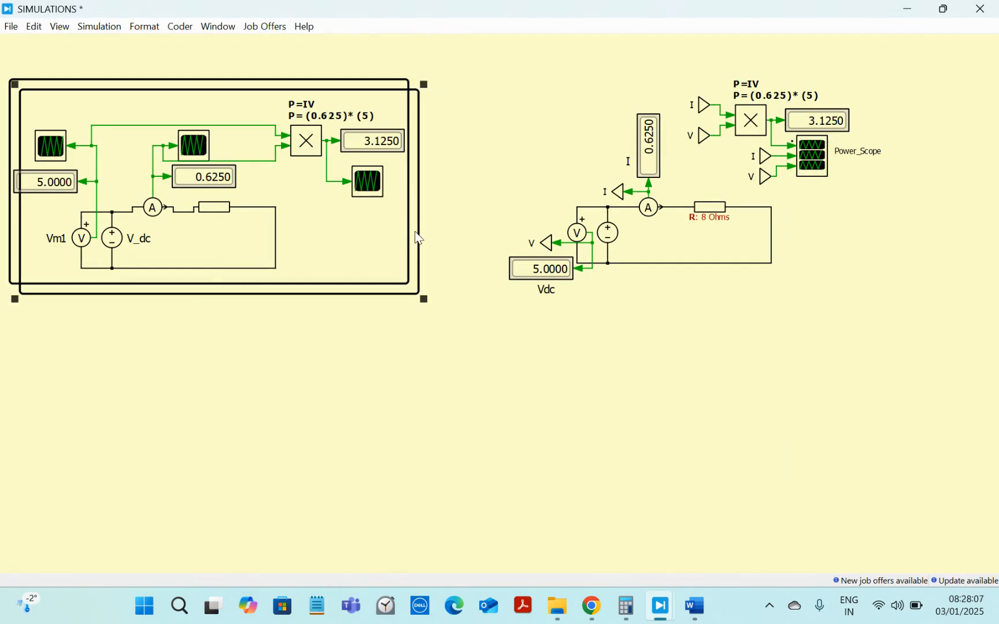
left_click_drag(423, 254, 907, 308)
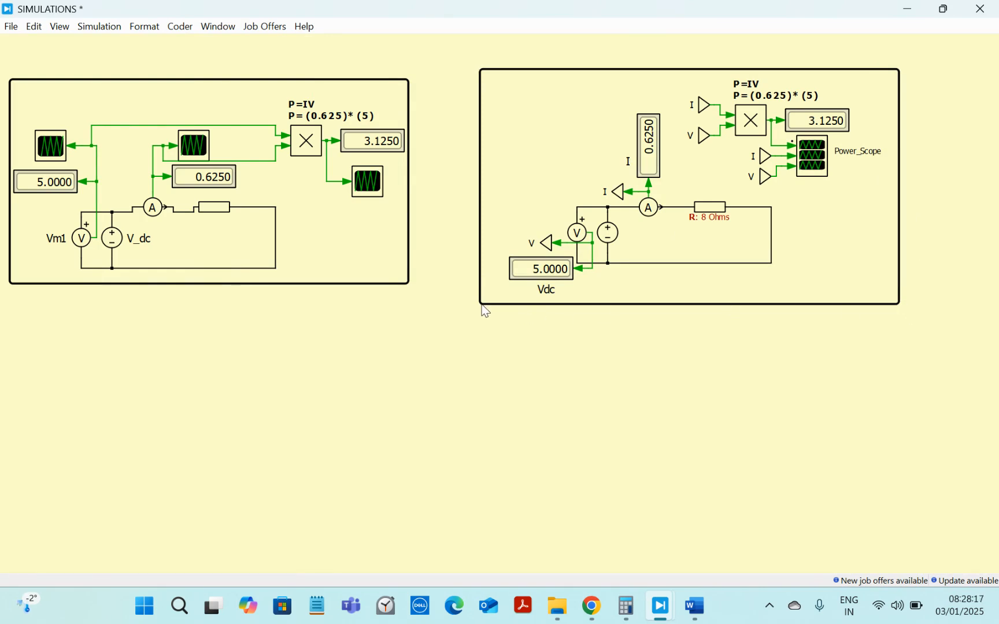
Step: Resize the new frame so it fully encloses the second circuit
left_click_drag(474, 310, 495, 322)
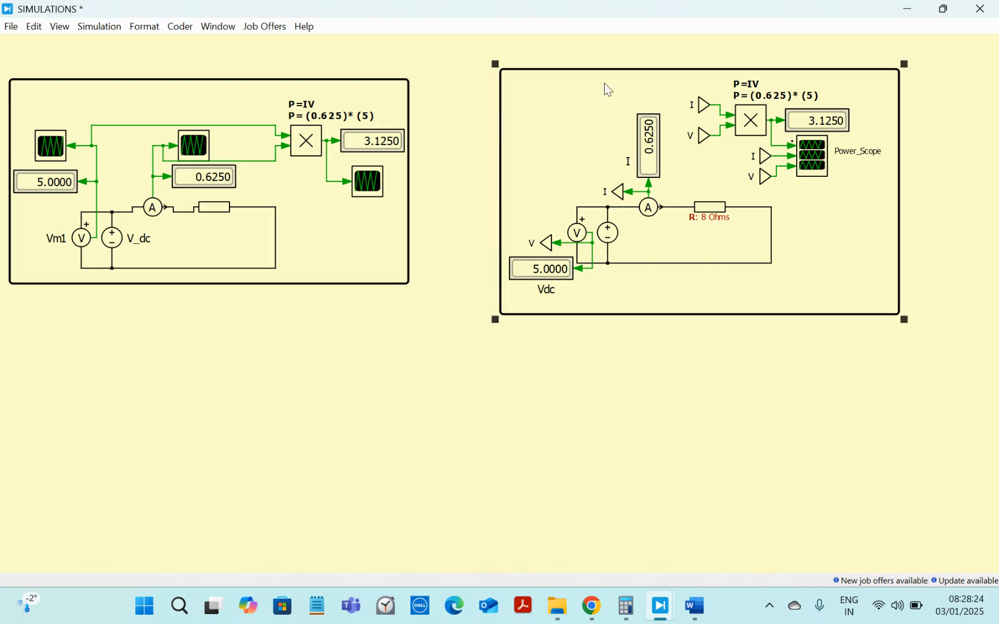
left_click(954, 257)
left_click(900, 310)
mouse_move(902, 318)
left_mouse_down()
mouse_move(895, 310)
mouse_move(906, 311)
left_mouse_up()
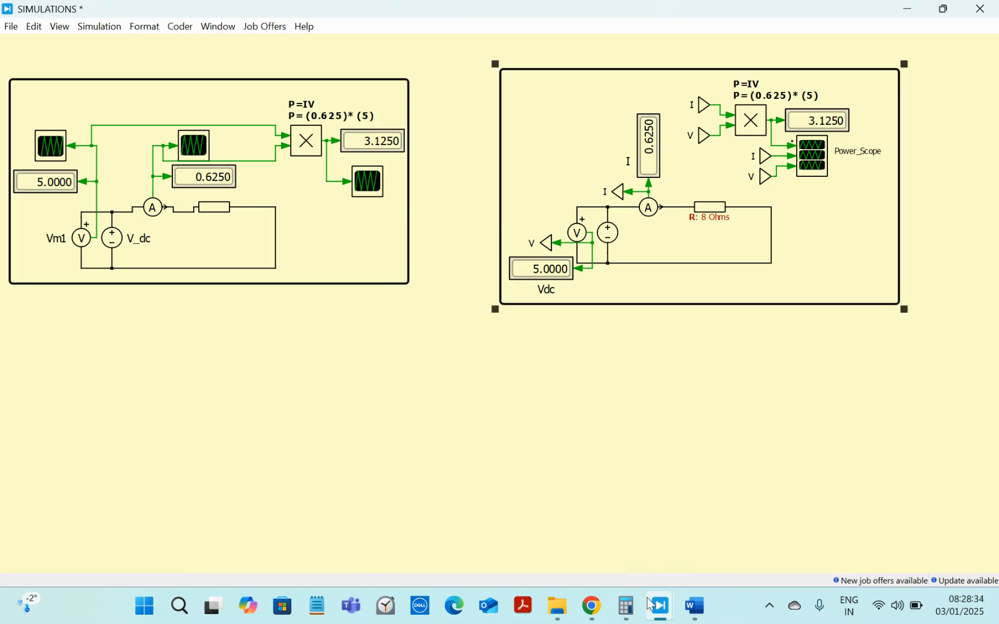